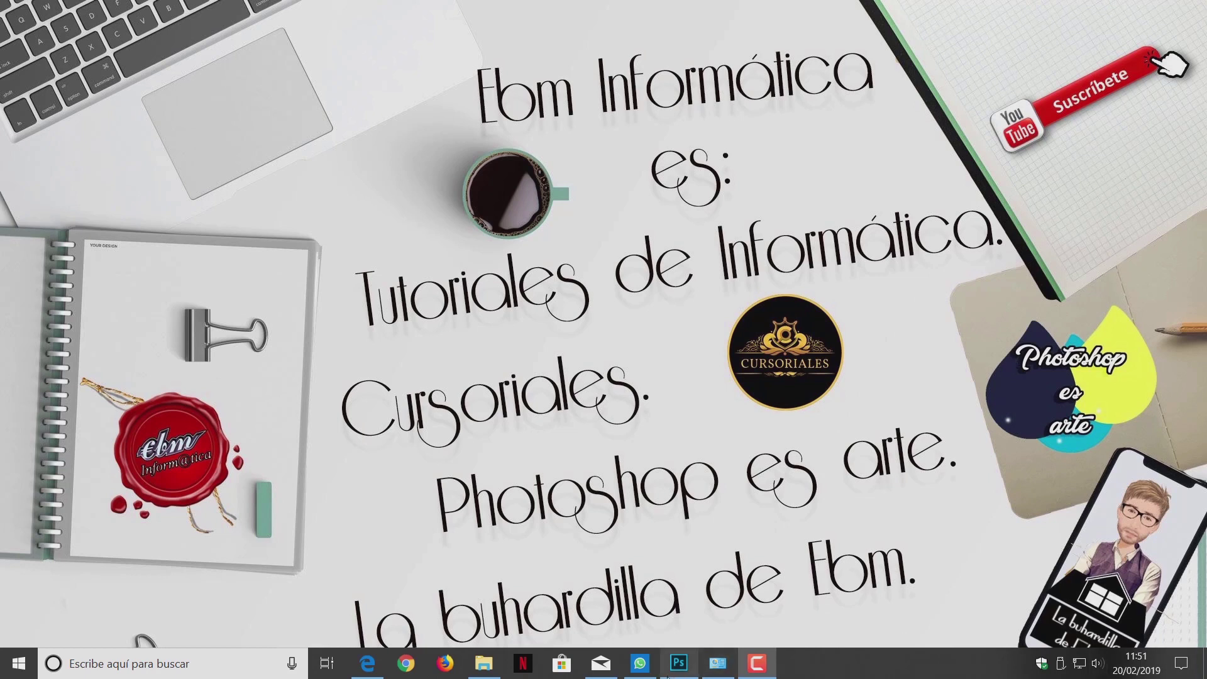
Delete the Fondo layer from the moon-and-bird sky photo, leaving only Capa 1
left_click(679, 664)
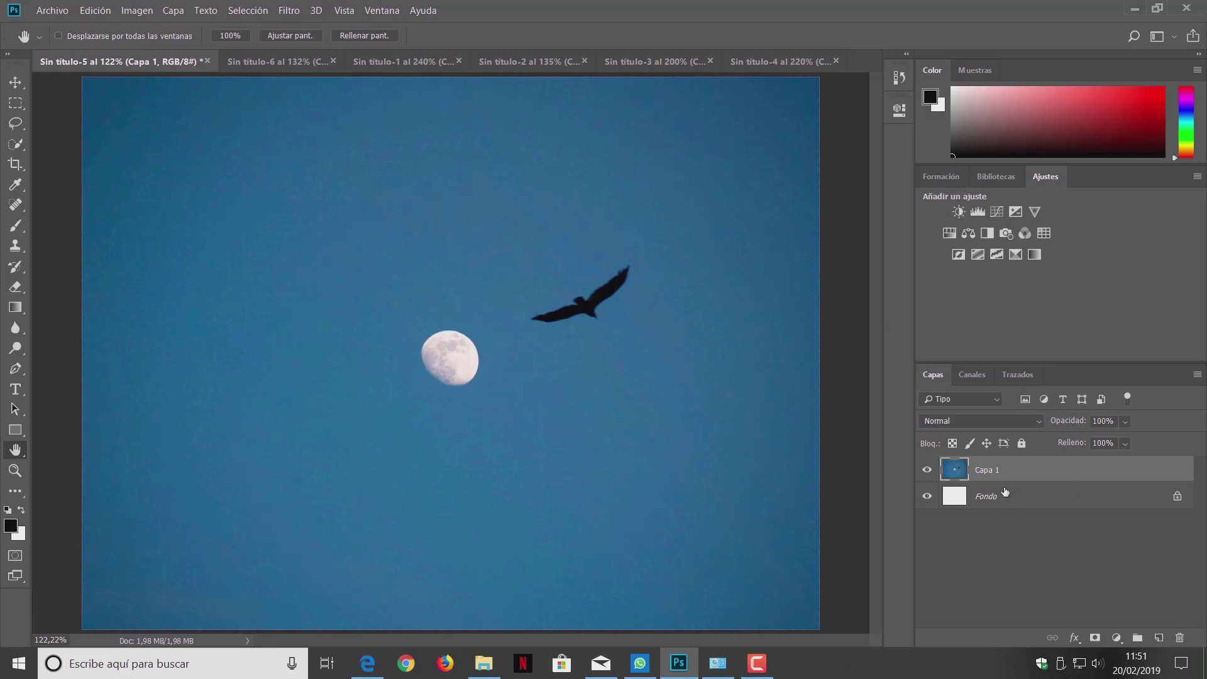
left_click(1013, 500)
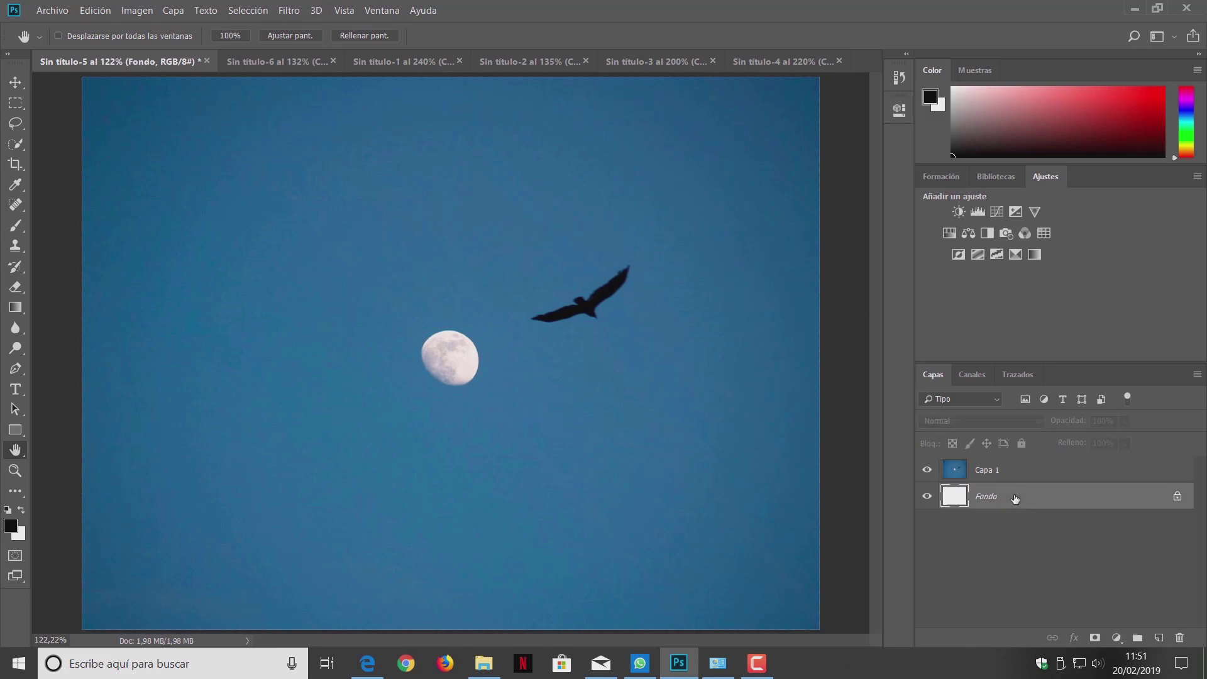
key("Delete")
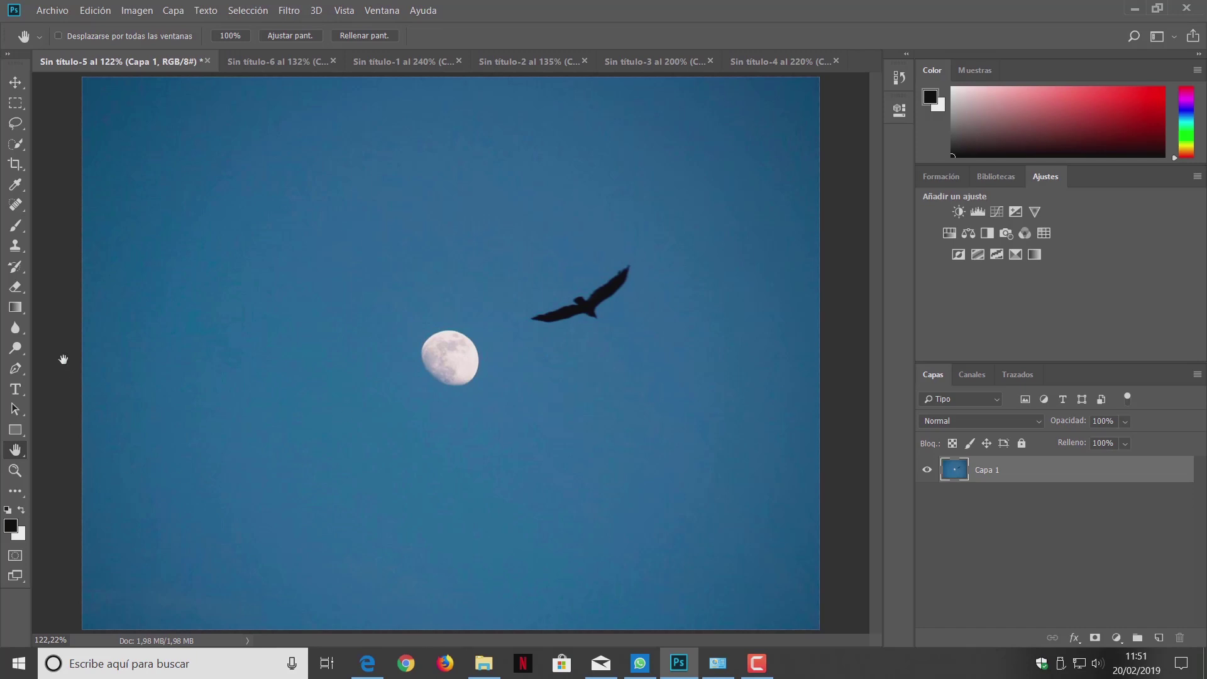
Choose the Clone Stamp Tool and paint a trial copy of the bird onto the sky
left_click(14, 249)
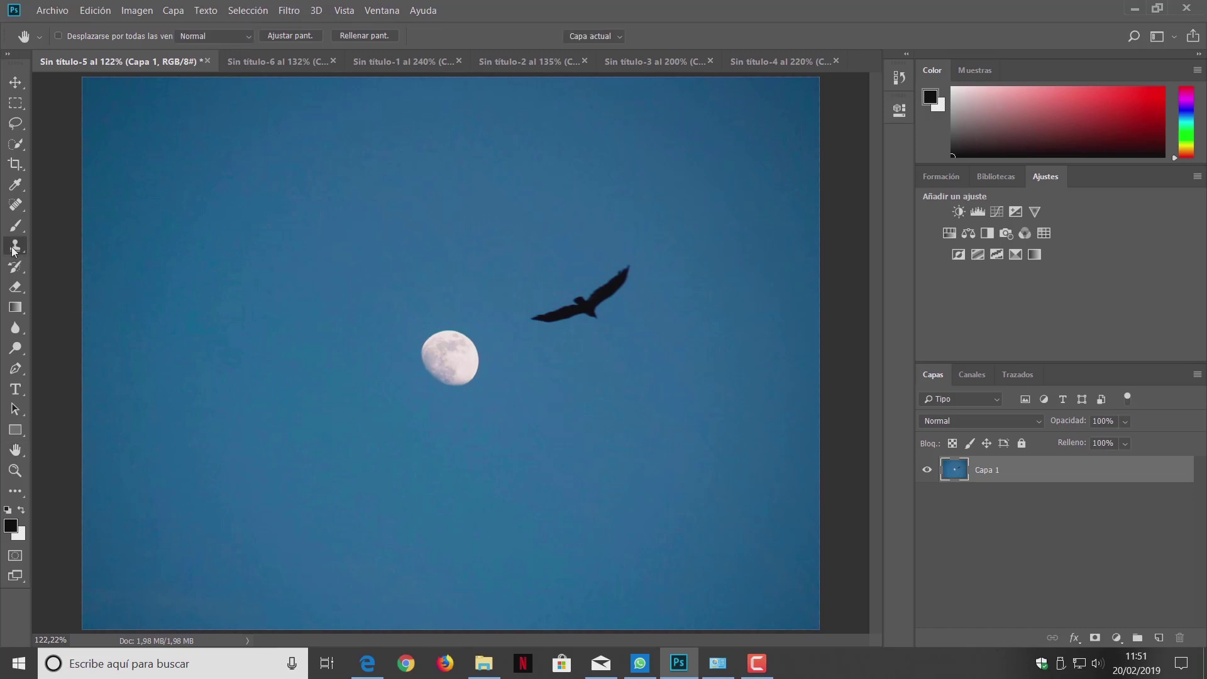
right_click(14, 250)
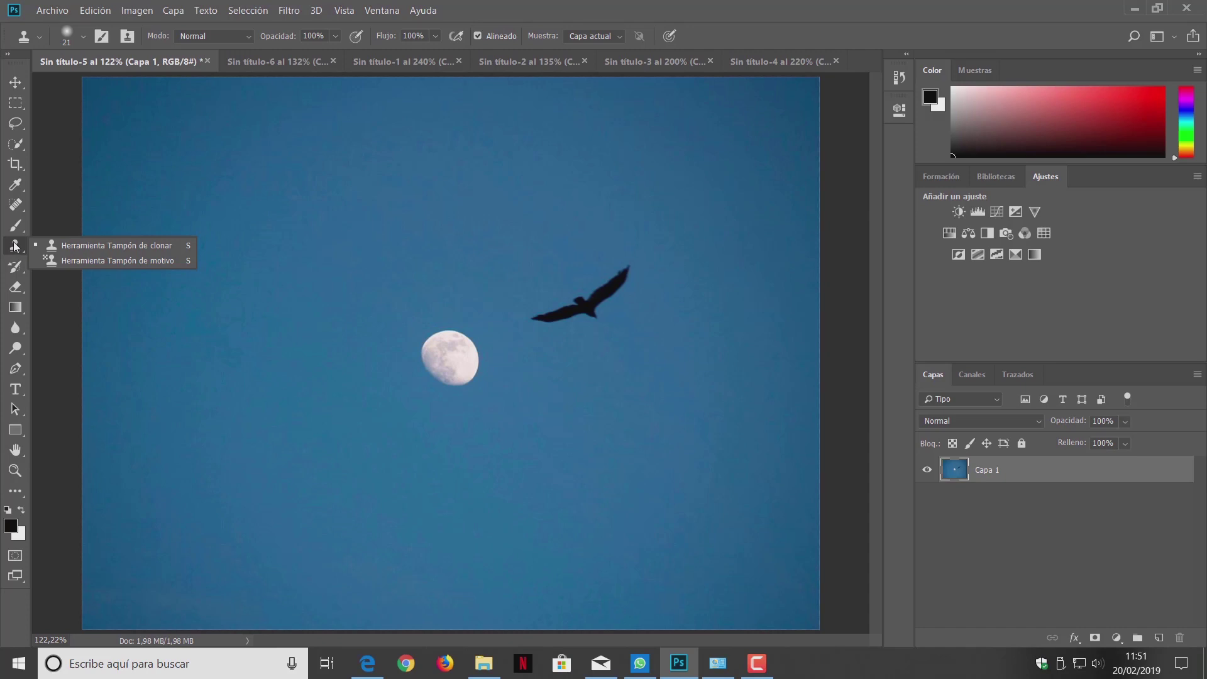
left_click(16, 245)
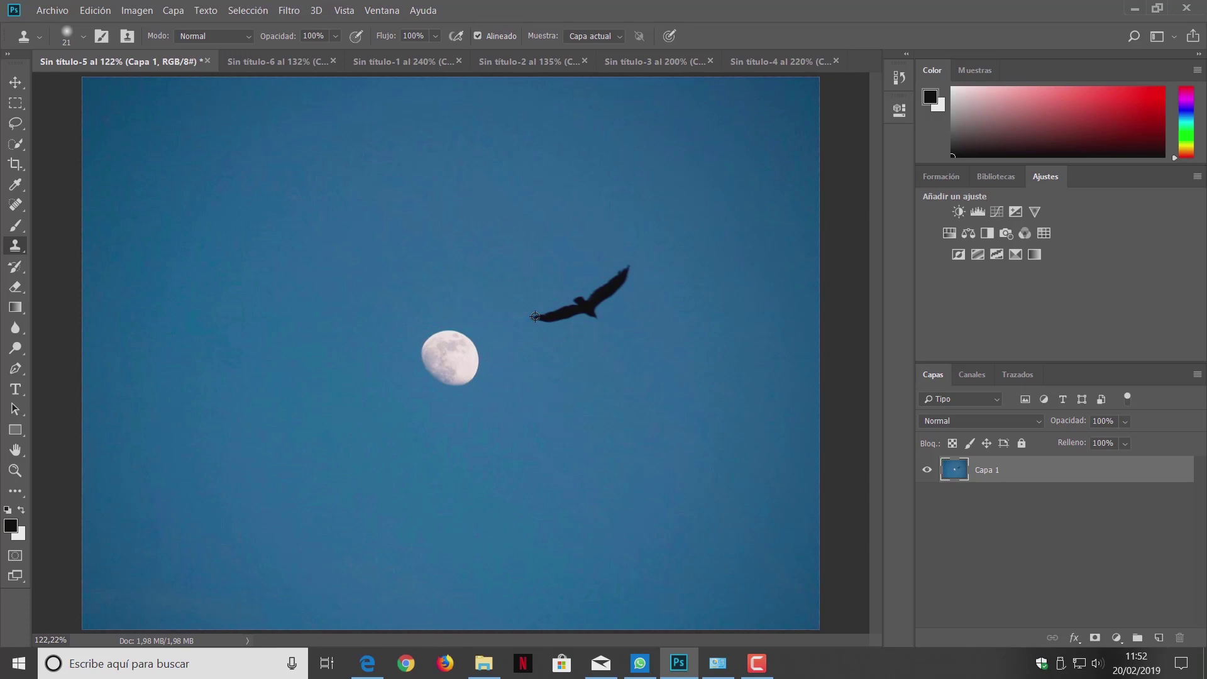
left_click(233, 214)
mouse_move(234, 214)
left_mouse_down()
mouse_move(299, 216)
mouse_move(281, 225)
mouse_move(289, 179)
left_mouse_up()
Add an empty Capa 2 layer and select the plain hard round brush
left_click(1158, 637)
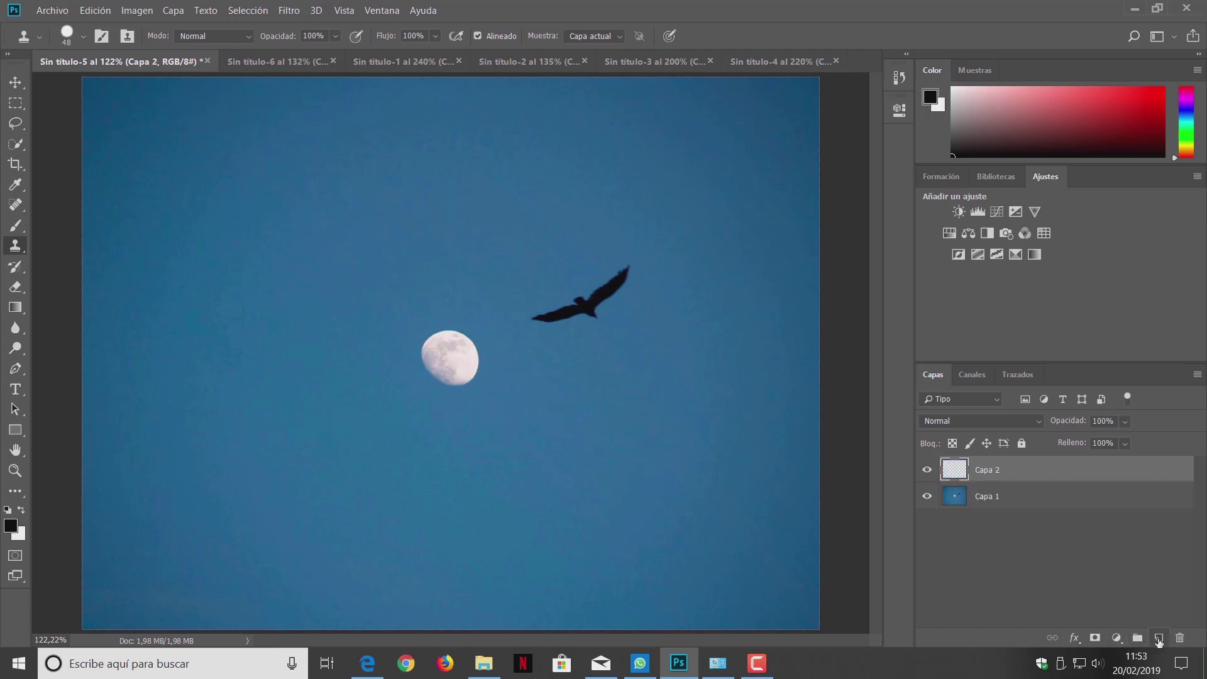
left_click(83, 37)
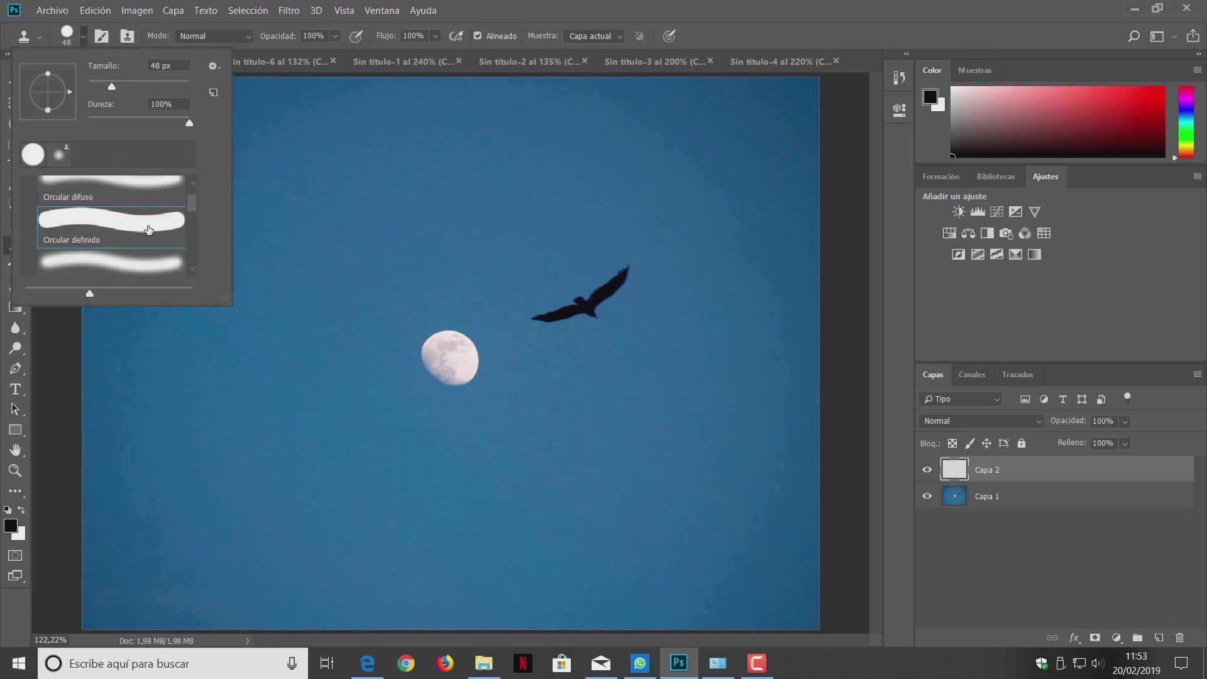
left_click(146, 225)
scroll(145, 228, "down", 1)
scroll(141, 233, "down", 1)
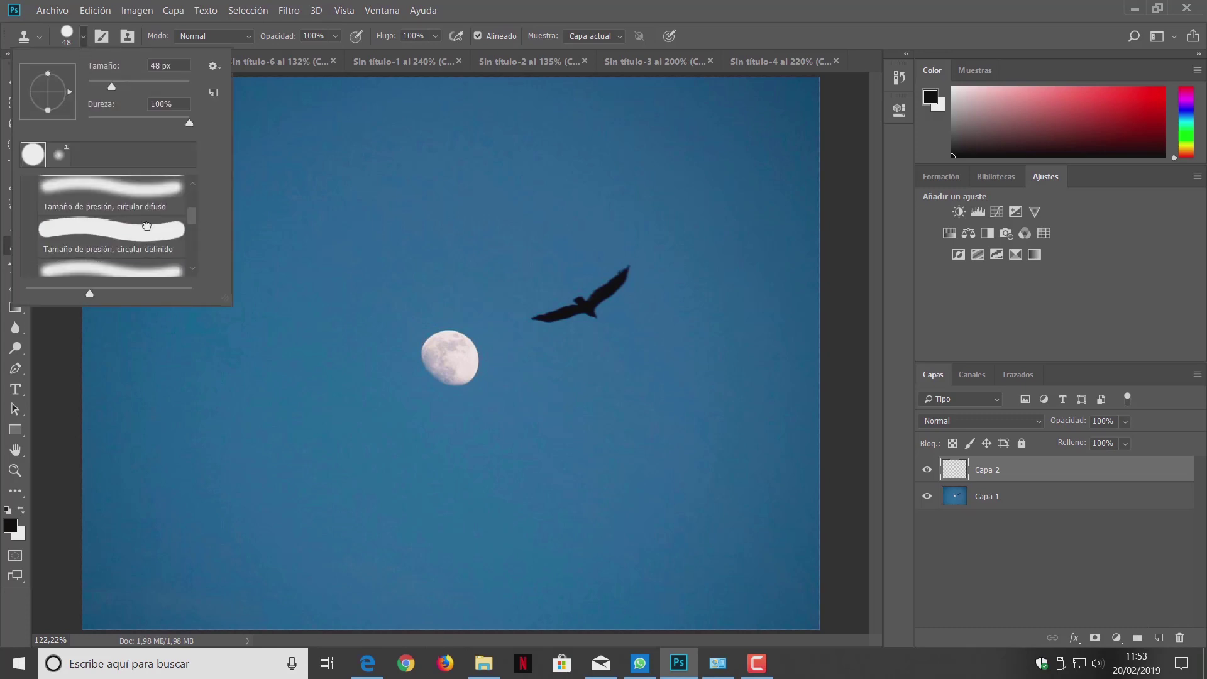
left_click(138, 239)
scroll(138, 238, "up", 3)
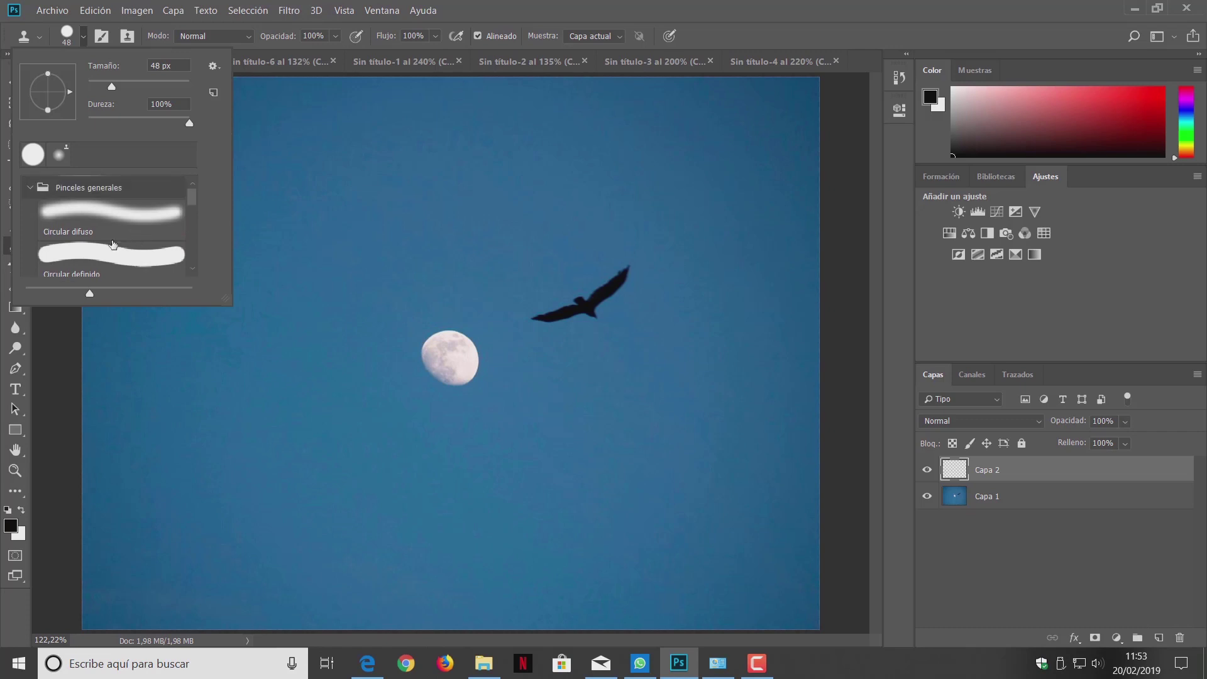
left_click(120, 248)
On Capa 1, sample the bird, paint a trial copy, then undo it
left_click(958, 501)
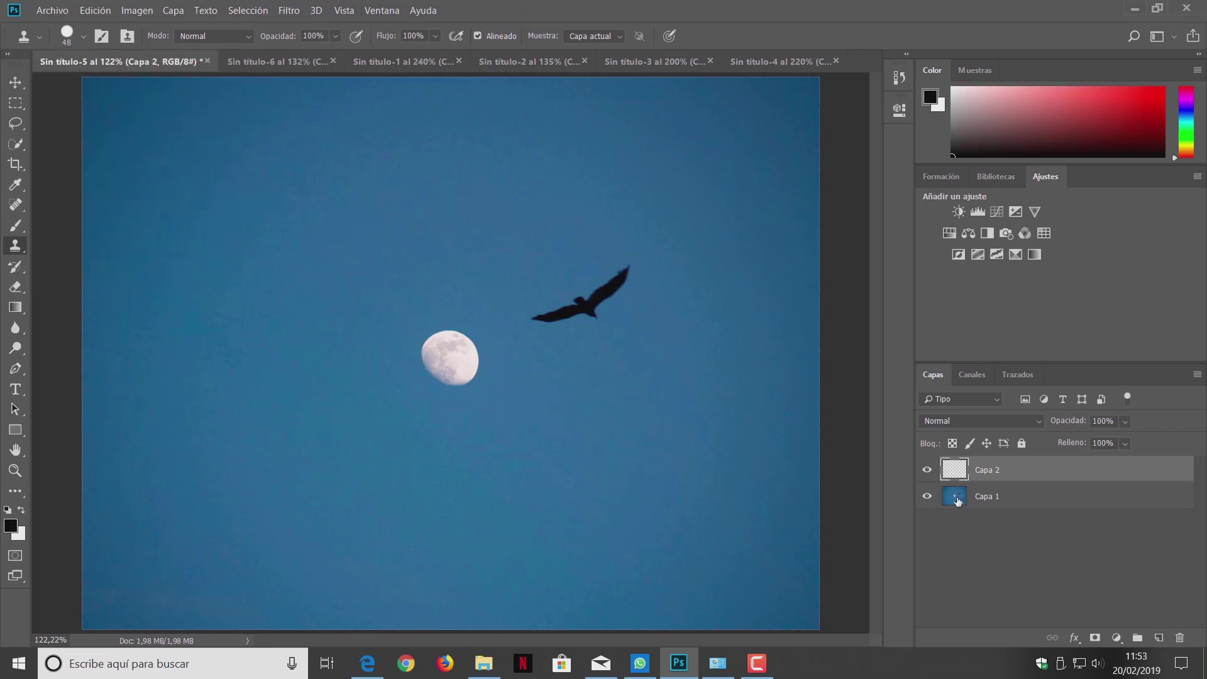
left_click(990, 500)
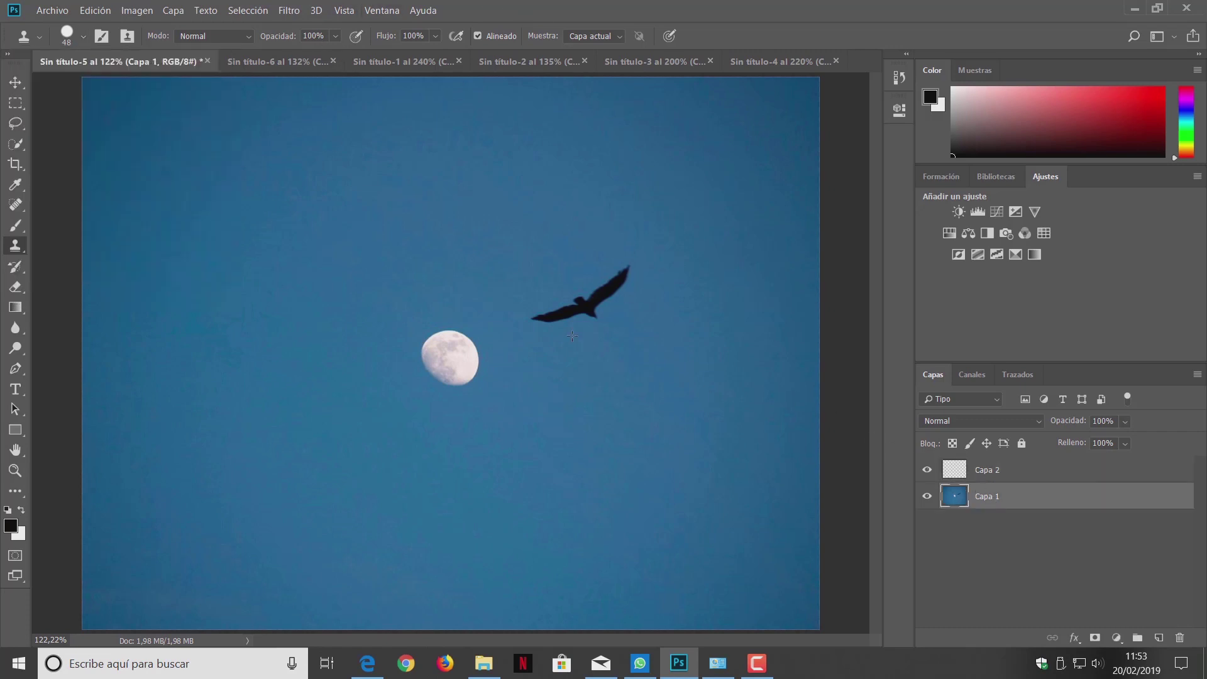
left_click(535, 318, "alt")
left_click(224, 240)
mouse_move(224, 244)
left_mouse_down()
mouse_move(341, 236)
mouse_move(332, 204)
left_mouse_up()
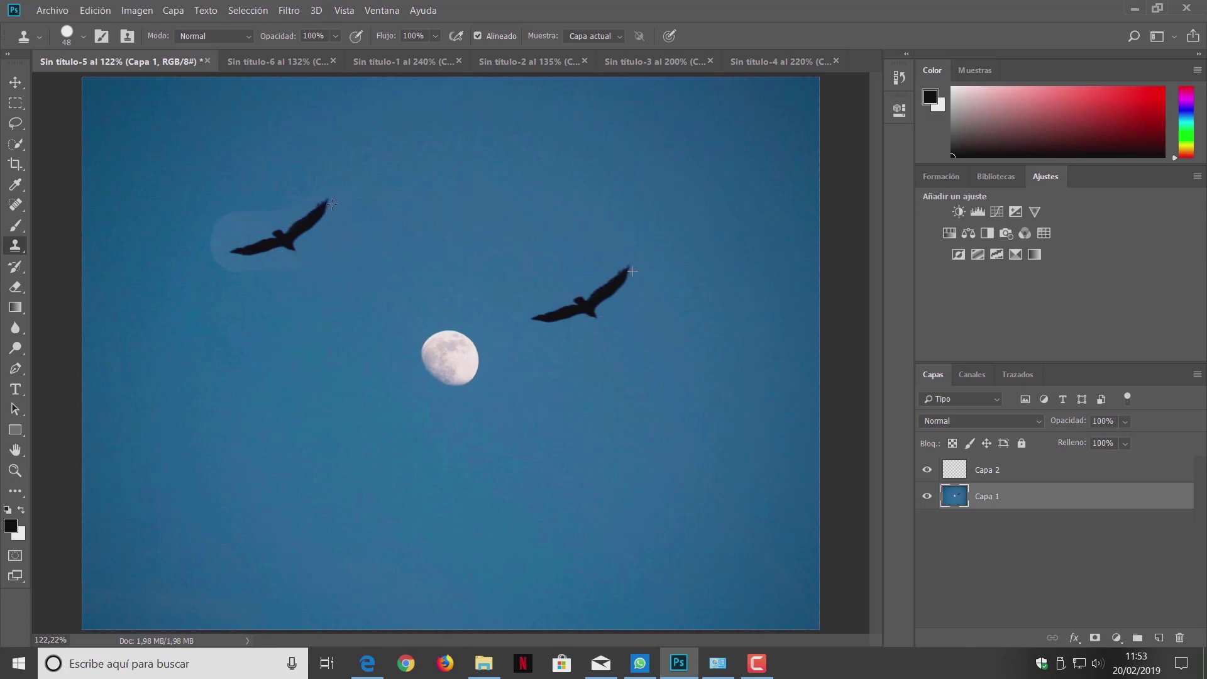
key("ctrl+z")
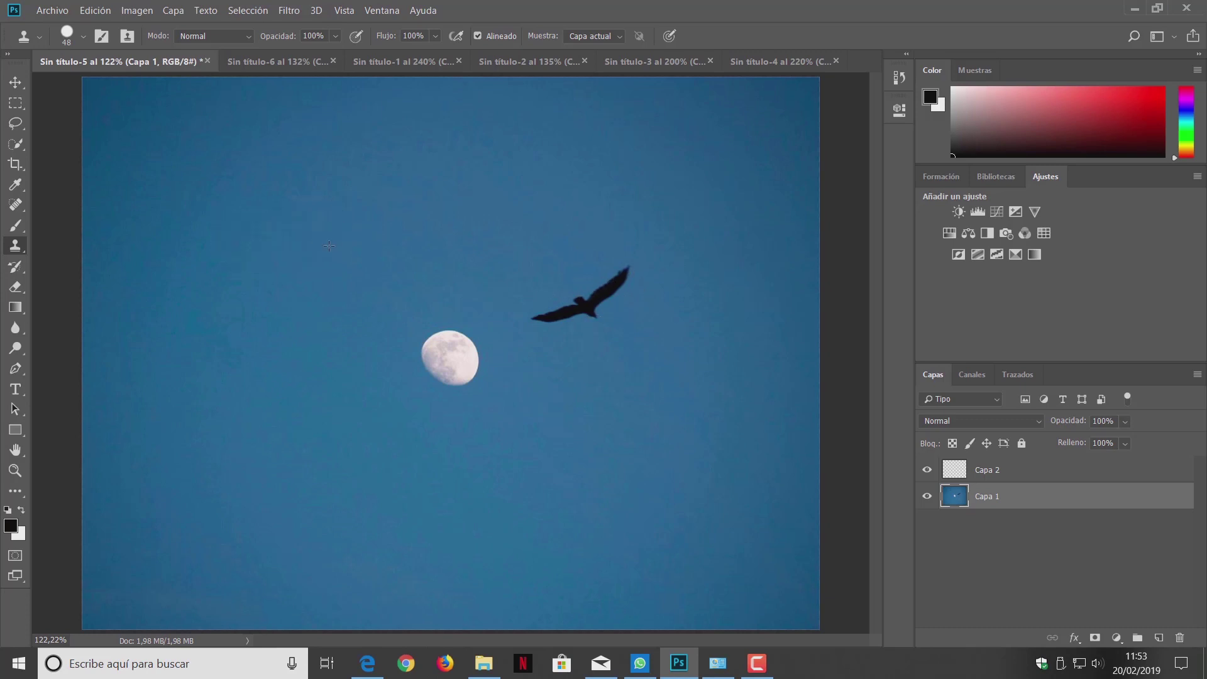
Try cloning the bird in Multiplicar blend mode, then undo the darkened stroke
left_click(248, 38)
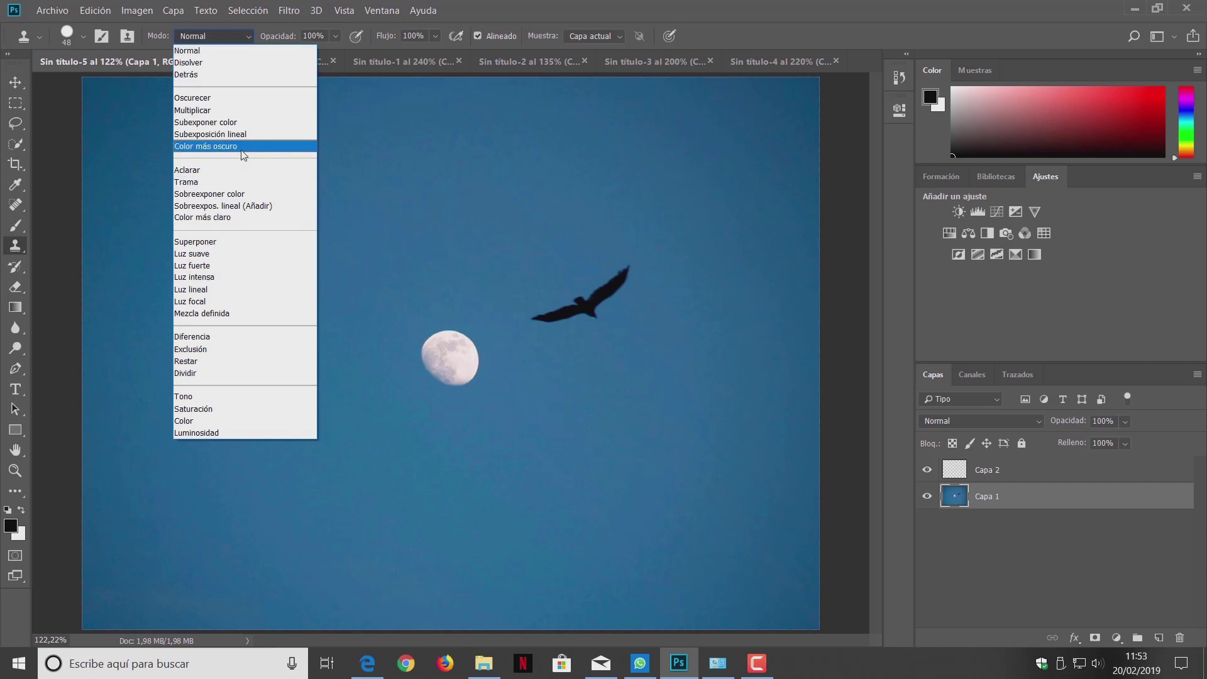
left_click(242, 111)
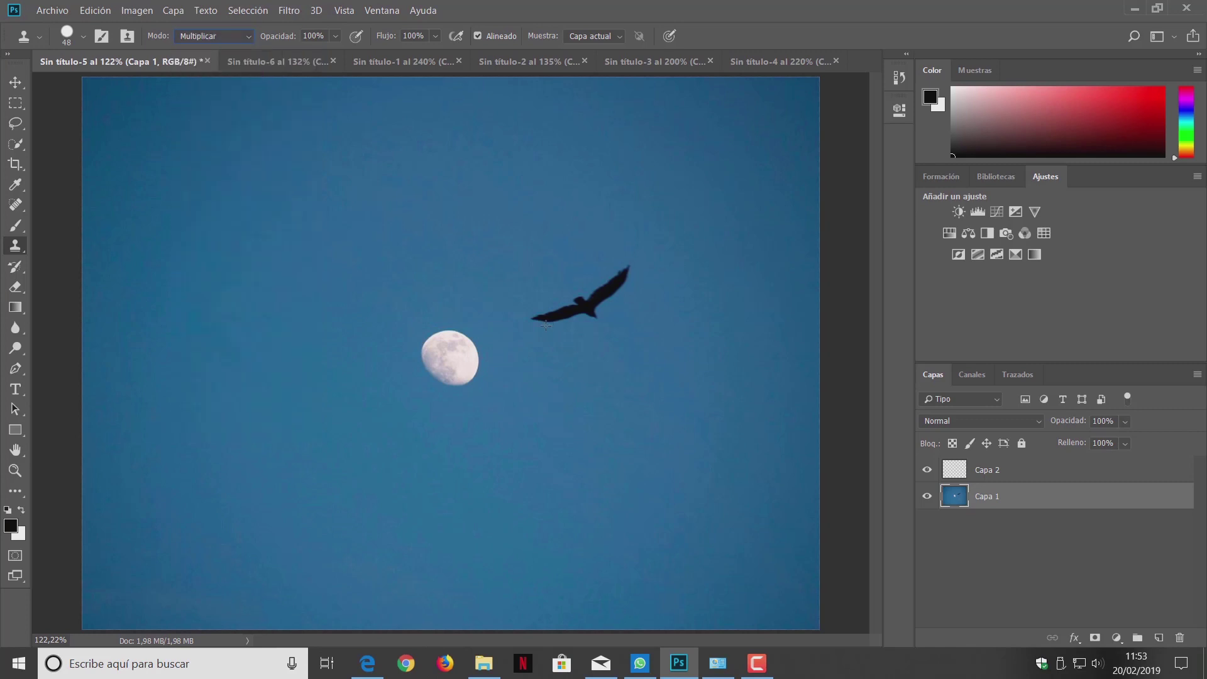
left_click_drag(221, 236, 327, 225)
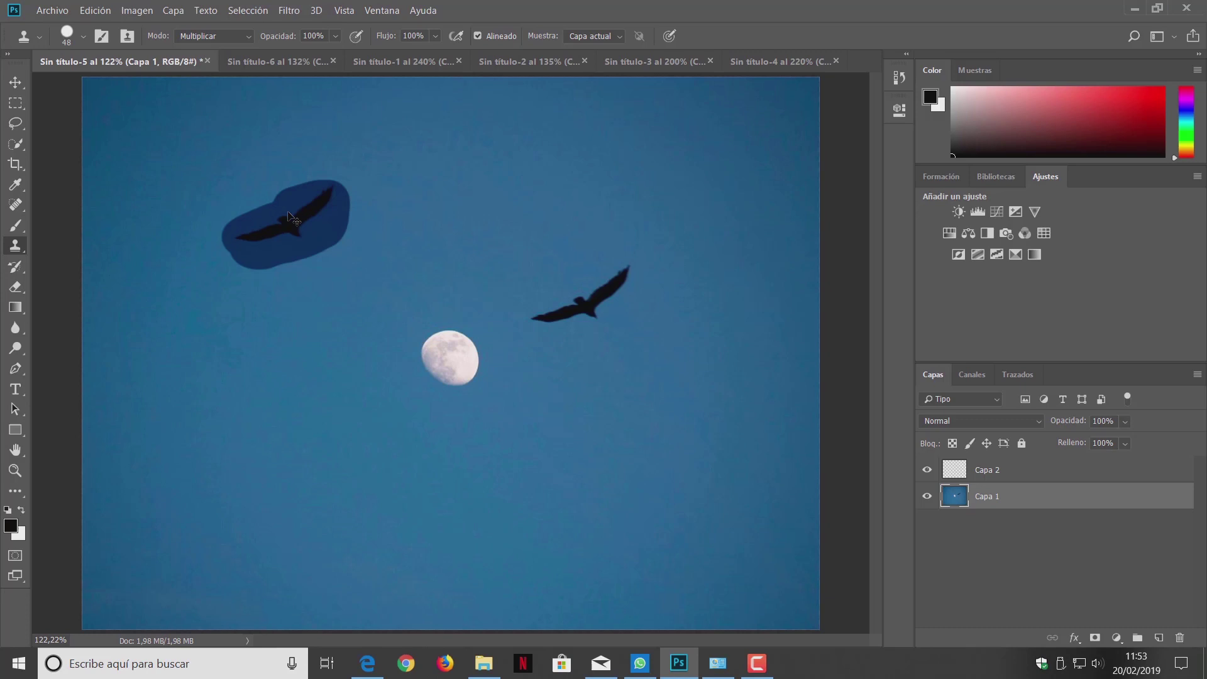
key("ctrl+z")
Set the clone blend mode to Color, test a faint bird copy, then undo it
left_click(248, 36)
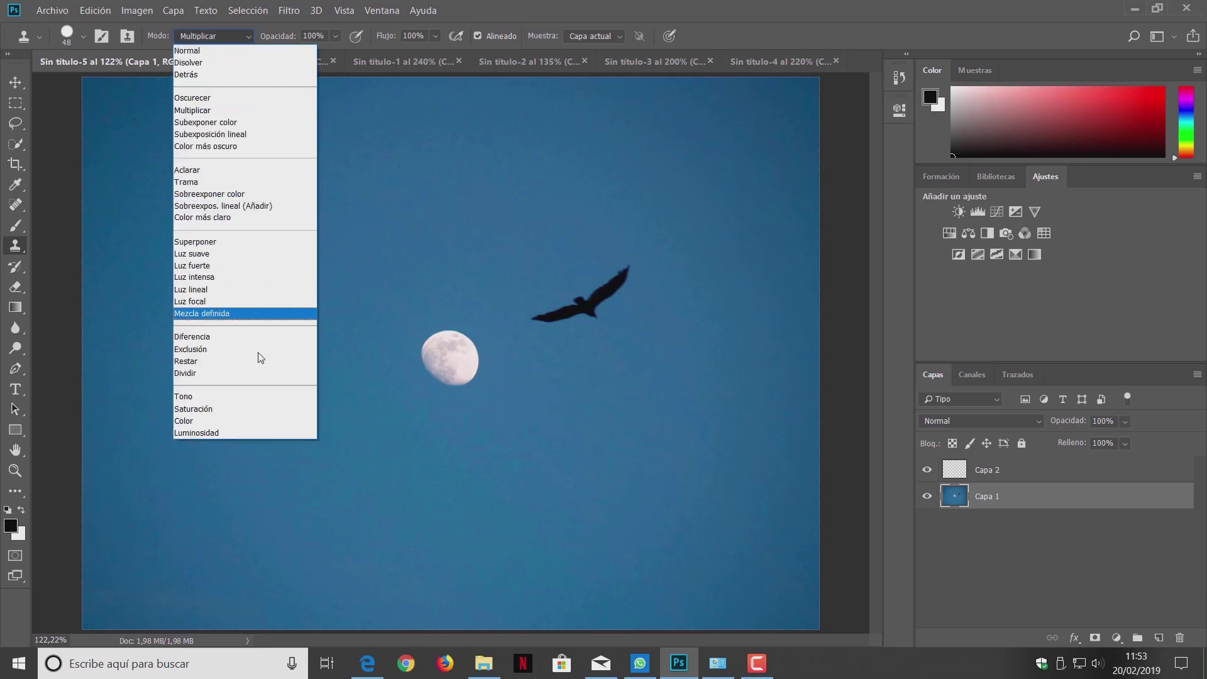
left_click(249, 421)
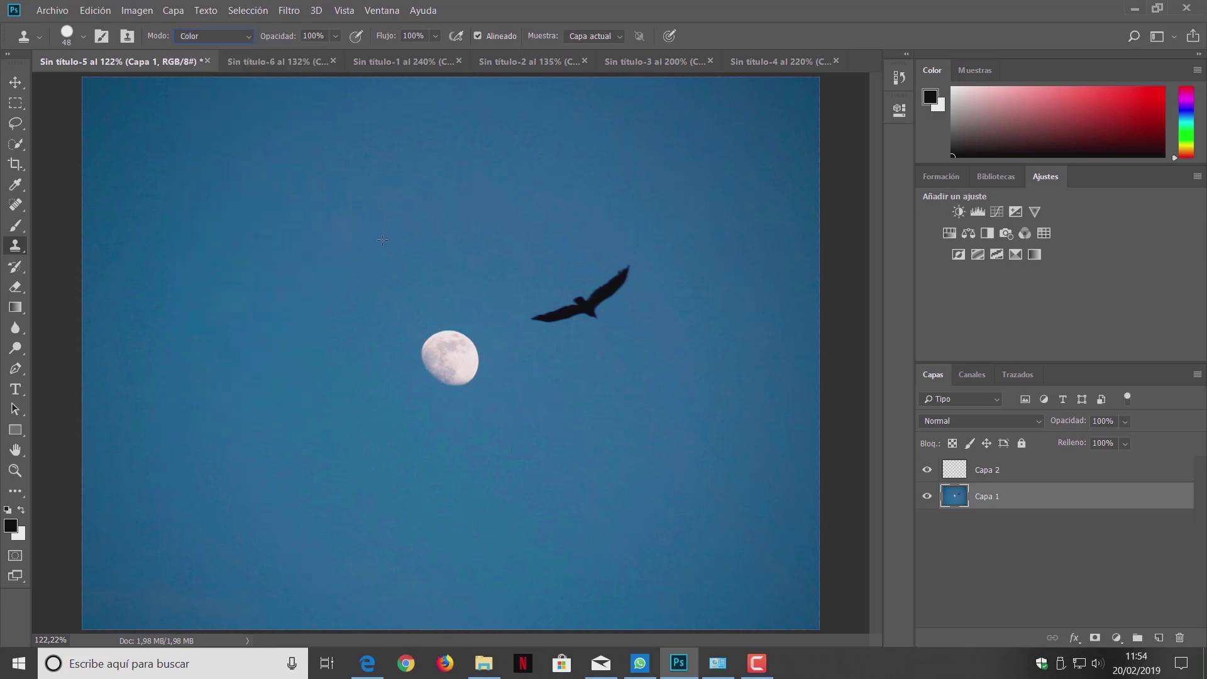
left_click(538, 319, "alt")
left_click_drag(233, 244, 316, 253)
key("ctrl+z")
In the sun photo, reset clone mode to Normal and stamp a solid bird into the sky
left_click(264, 61)
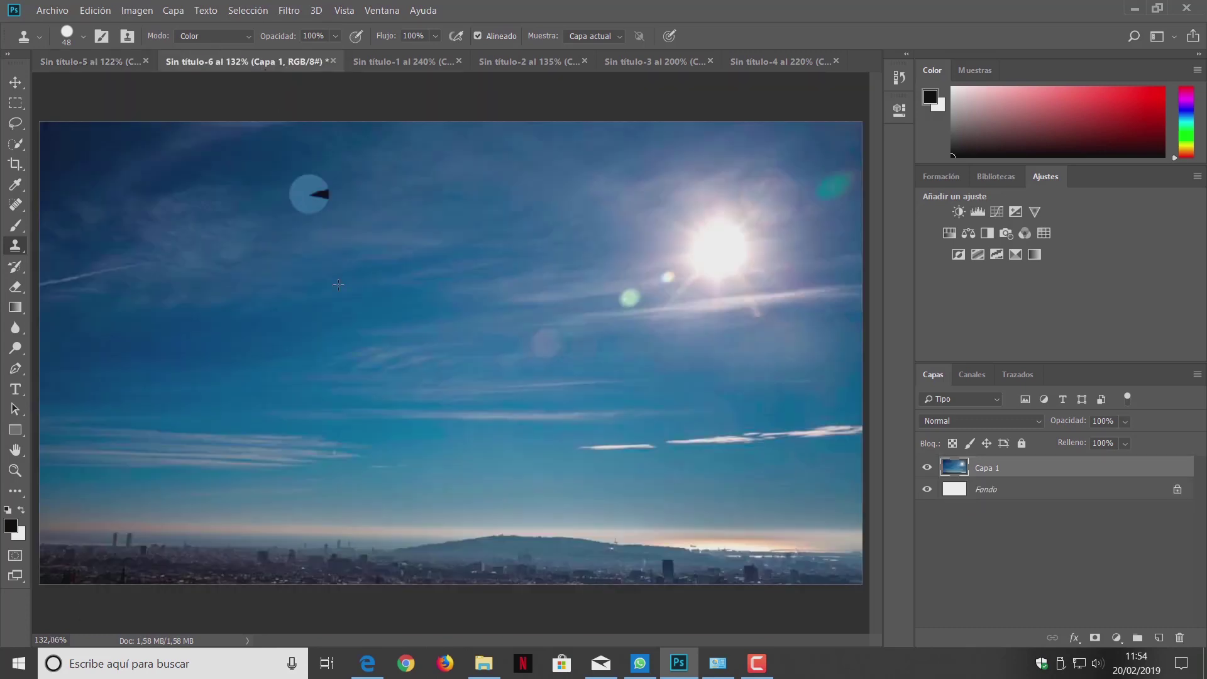
left_click_drag(362, 226, 436, 205)
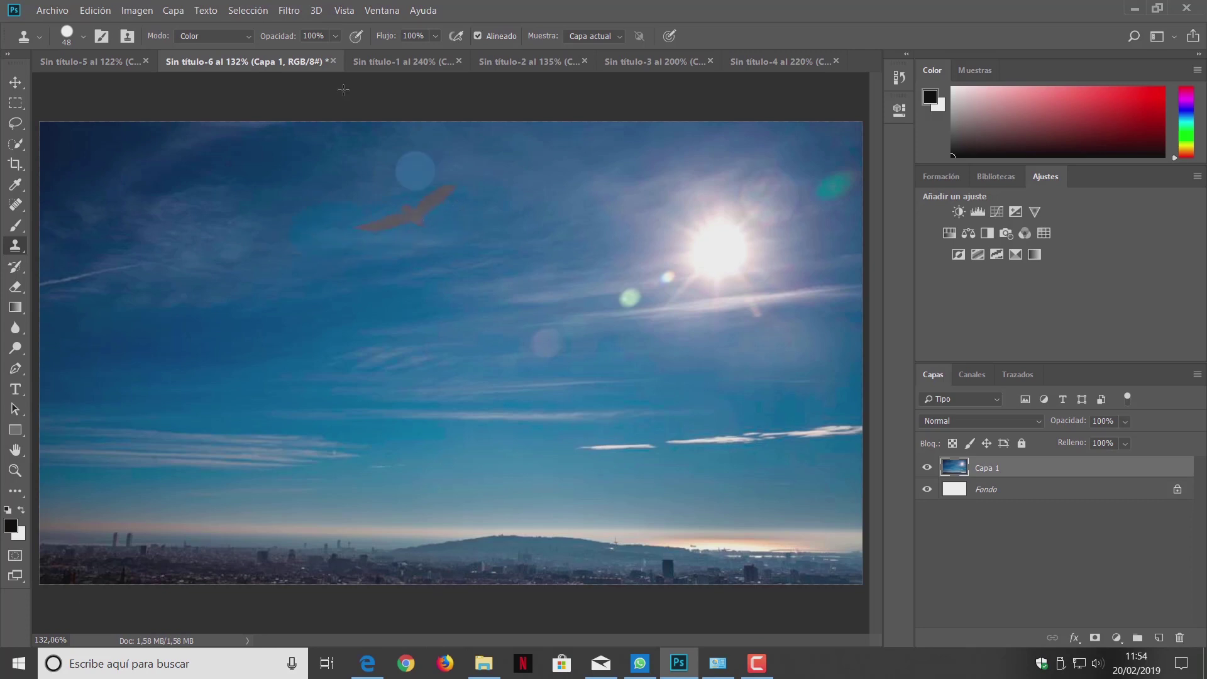
left_click(251, 37)
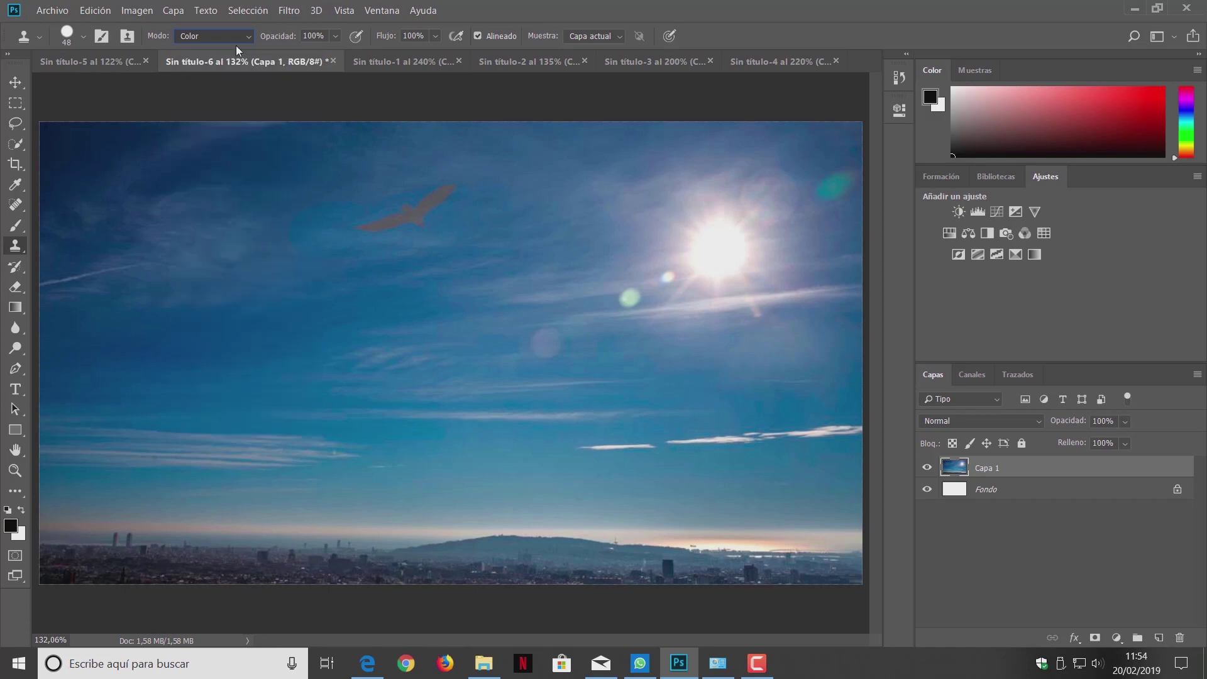
mouse_move(405, 221)
left_mouse_down()
mouse_move(372, 234)
mouse_move(505, 171)
mouse_move(337, 217)
left_mouse_up()
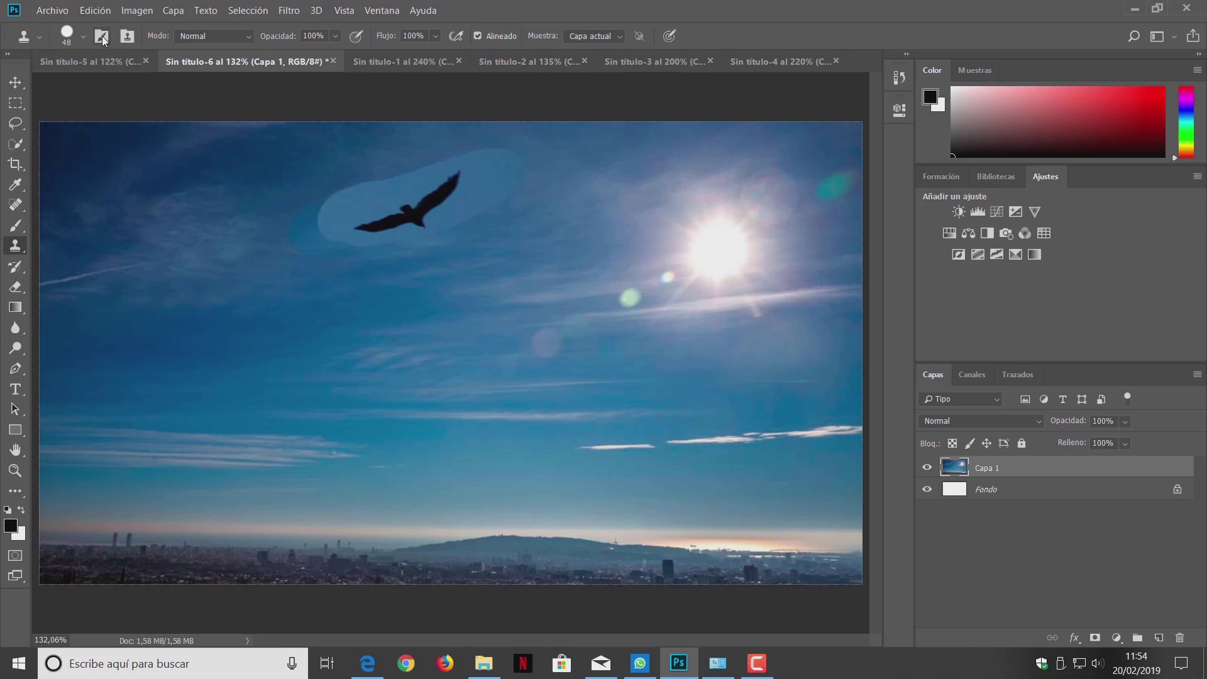
Set the clone source scale to 50% and paint more cloned sky below the large bird
left_click(125, 39)
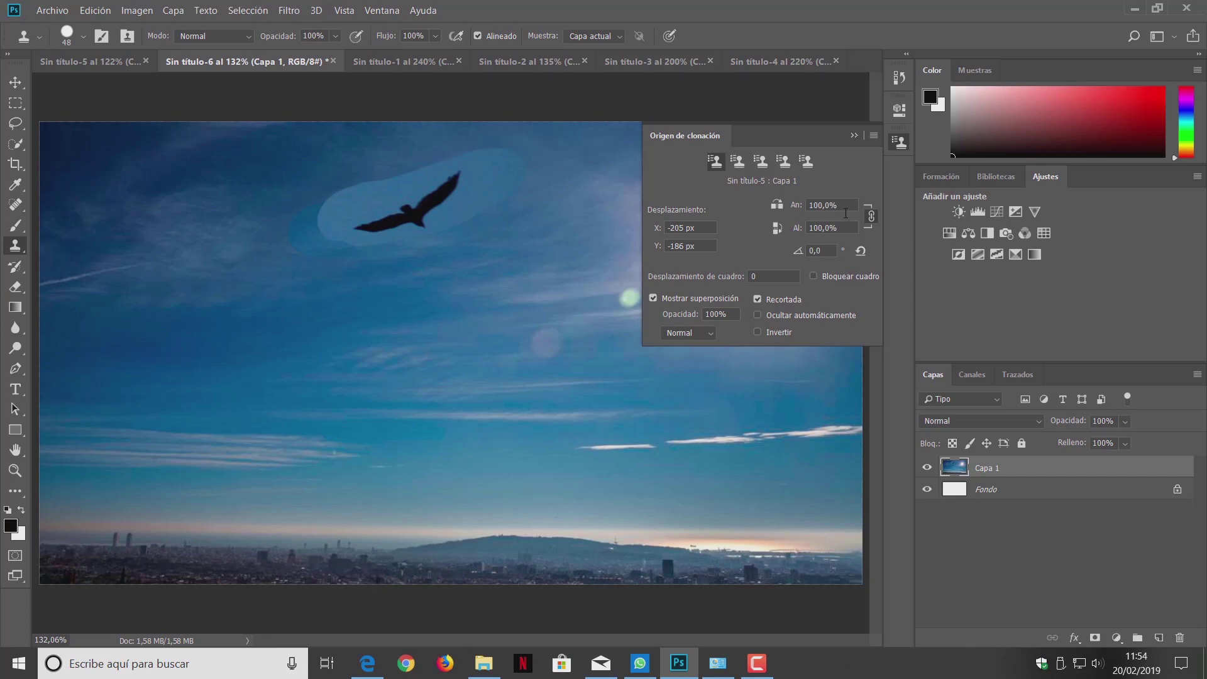
left_click_drag(850, 207, 772, 202)
type("50")
key("Return")
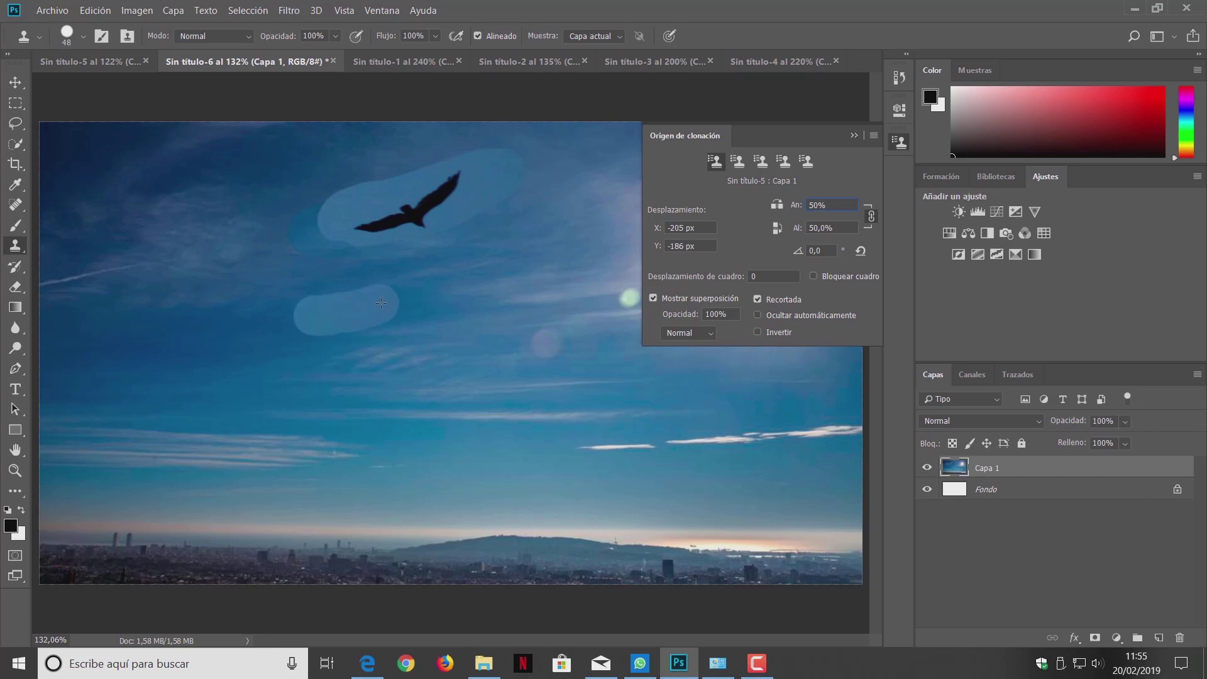
left_click_drag(381, 303, 394, 319)
Clone a half-size bird into the skyline photo's upper-left sky
left_click(107, 61)
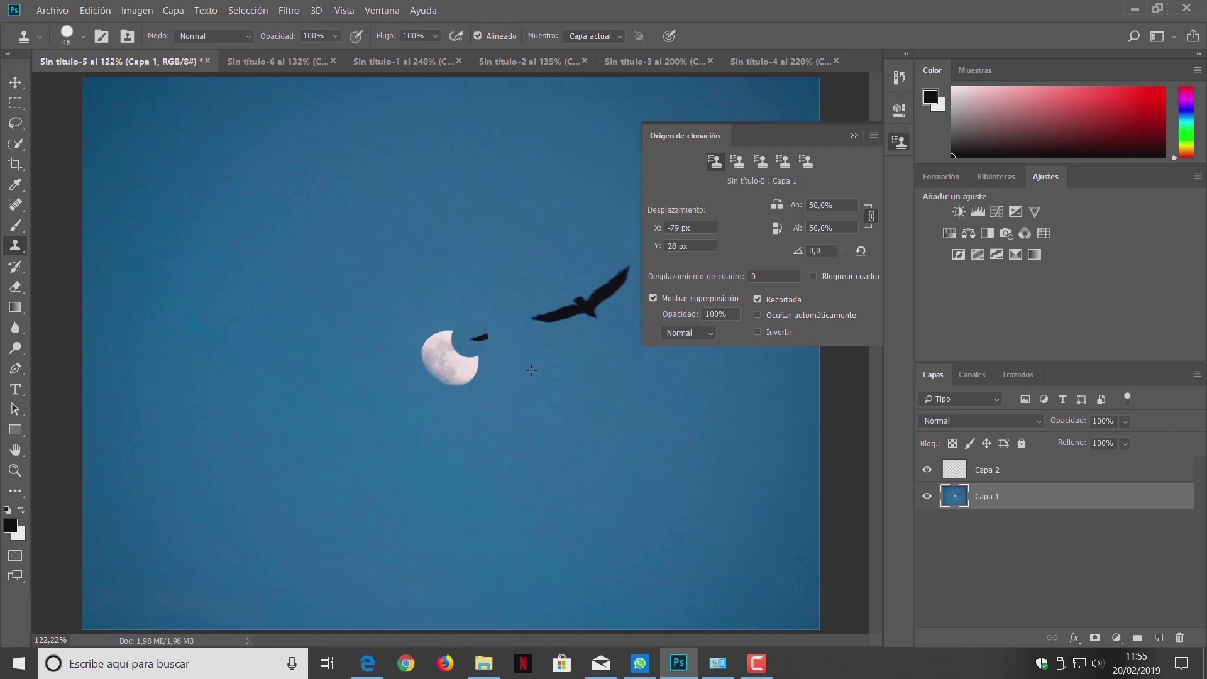
left_click(277, 61)
left_click_drag(189, 188, 249, 174)
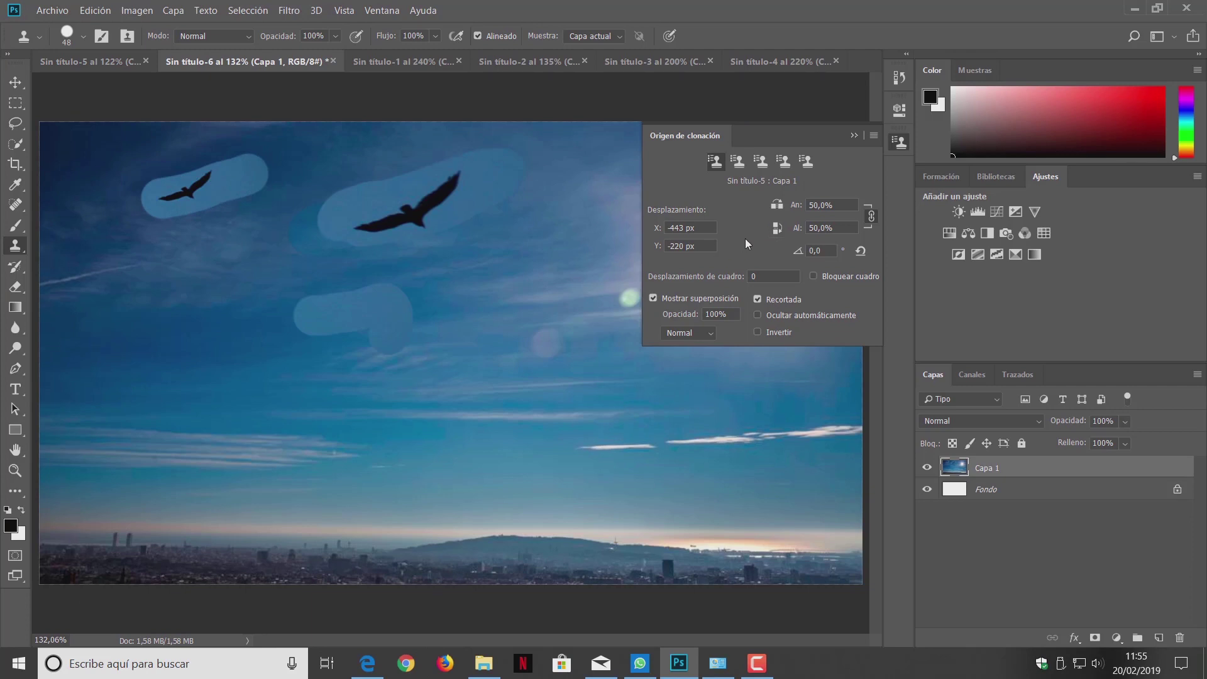
Set the clone source overlay to Oscurecer and paint cloned sky below the small bird
left_click(701, 334)
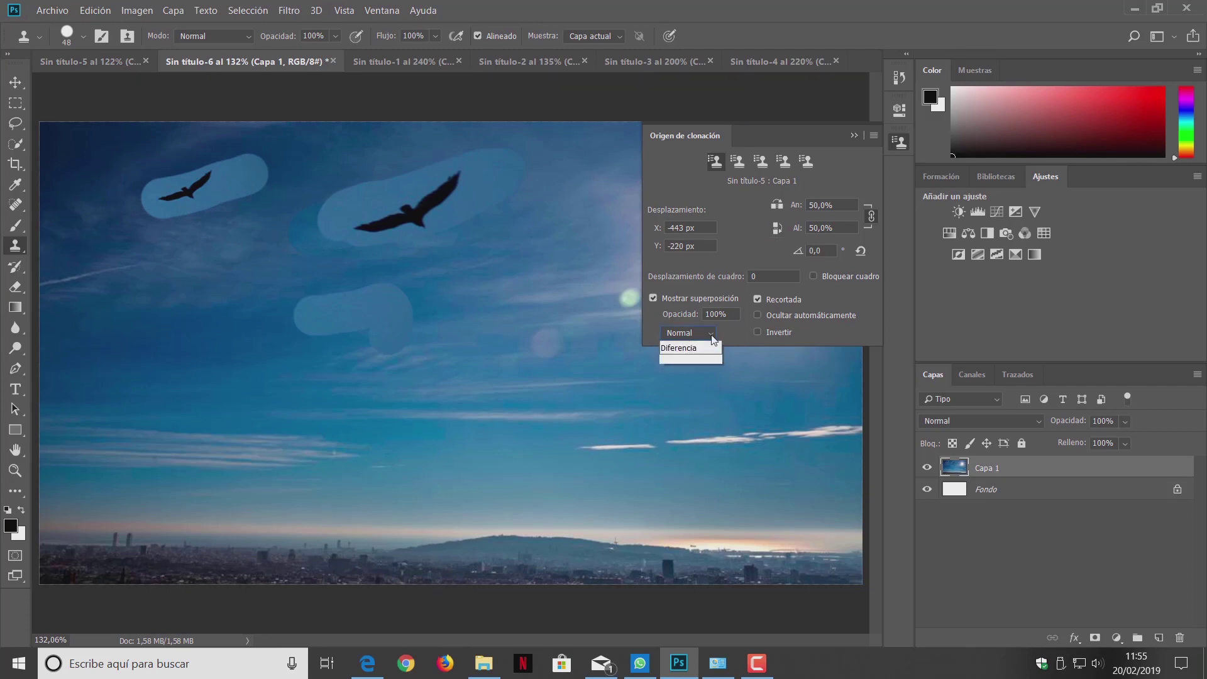
left_click(707, 358)
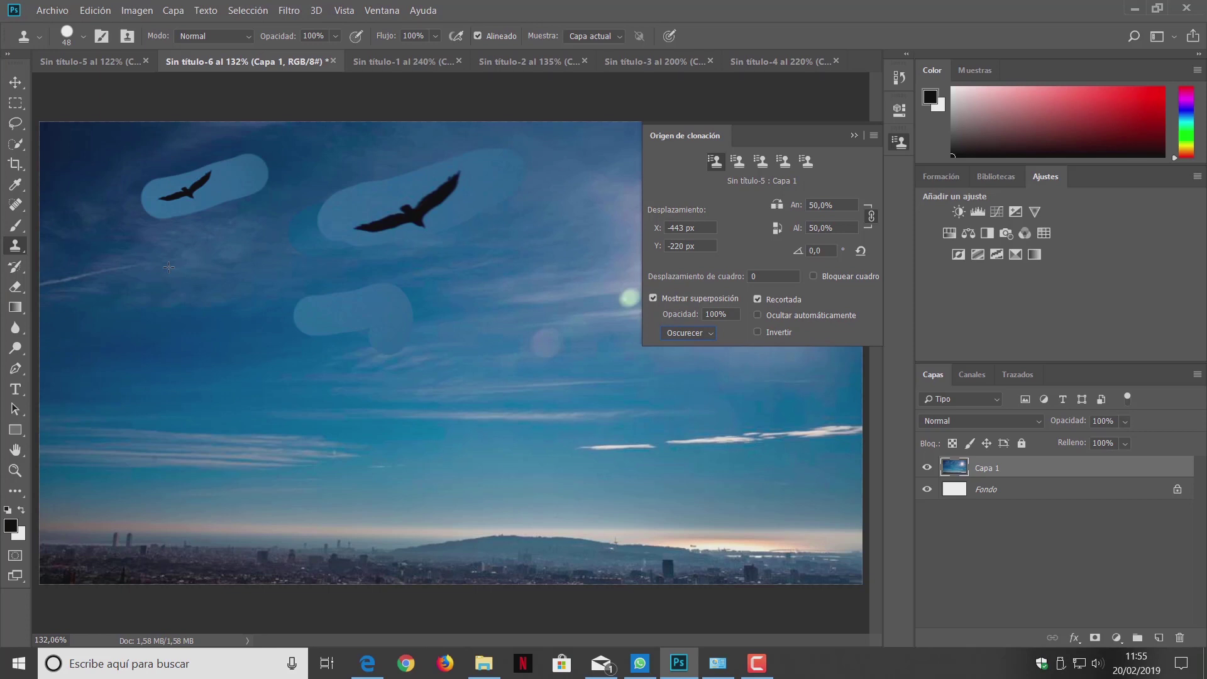
left_click_drag(168, 267, 229, 242)
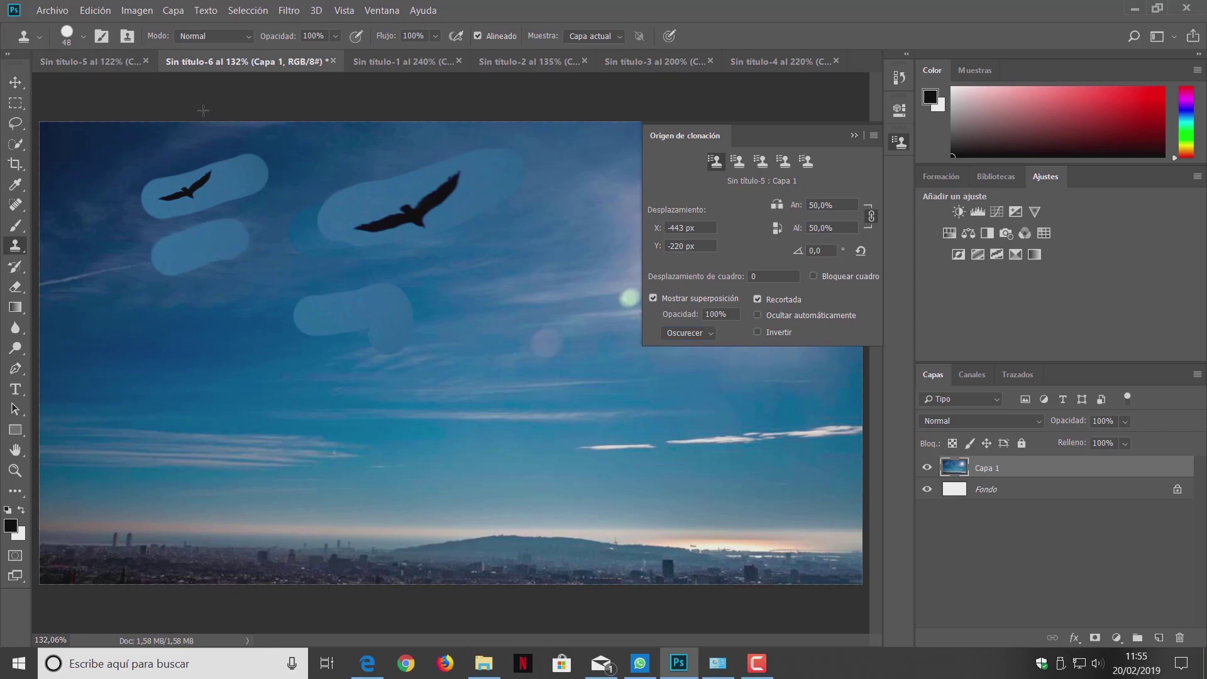
Resample the moon photo's bird and clone it right of the large bird
left_click(93, 61)
left_click(531, 316, "alt")
left_click(263, 62)
left_click_drag(481, 262, 582, 233)
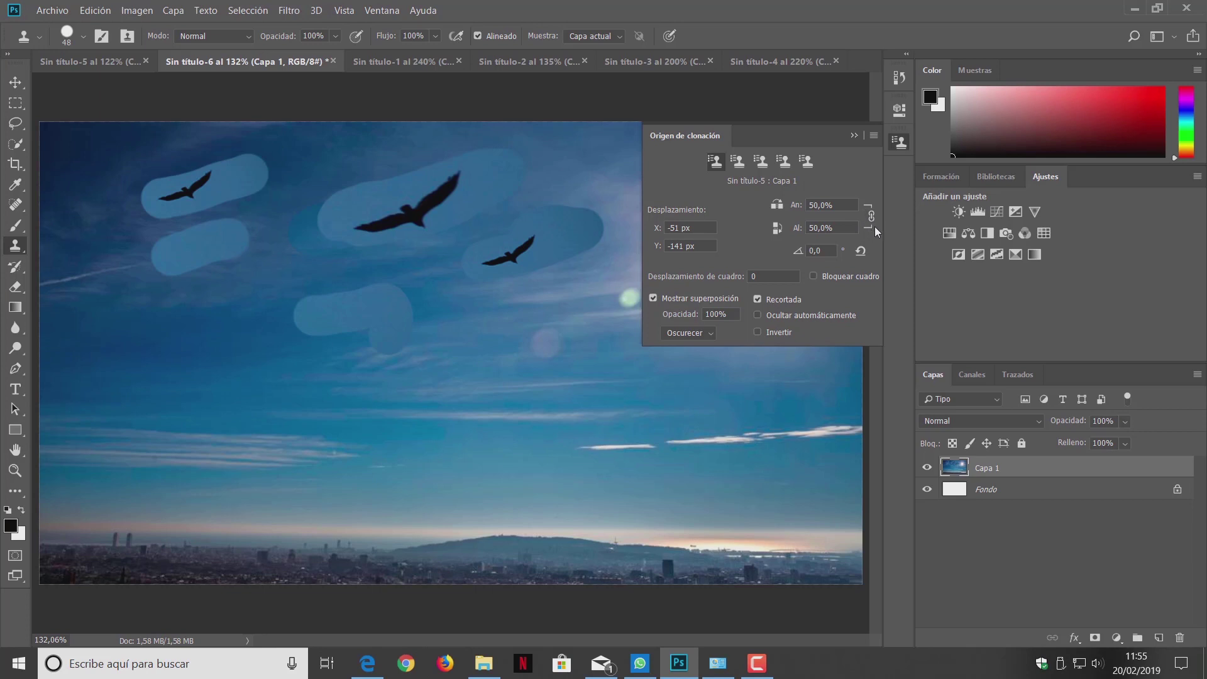
Set the clone width scale to 25%, enter 50, and close the clone source settings
left_click(840, 202)
type("25")
key("Return")
type("50")
left_click(854, 135)
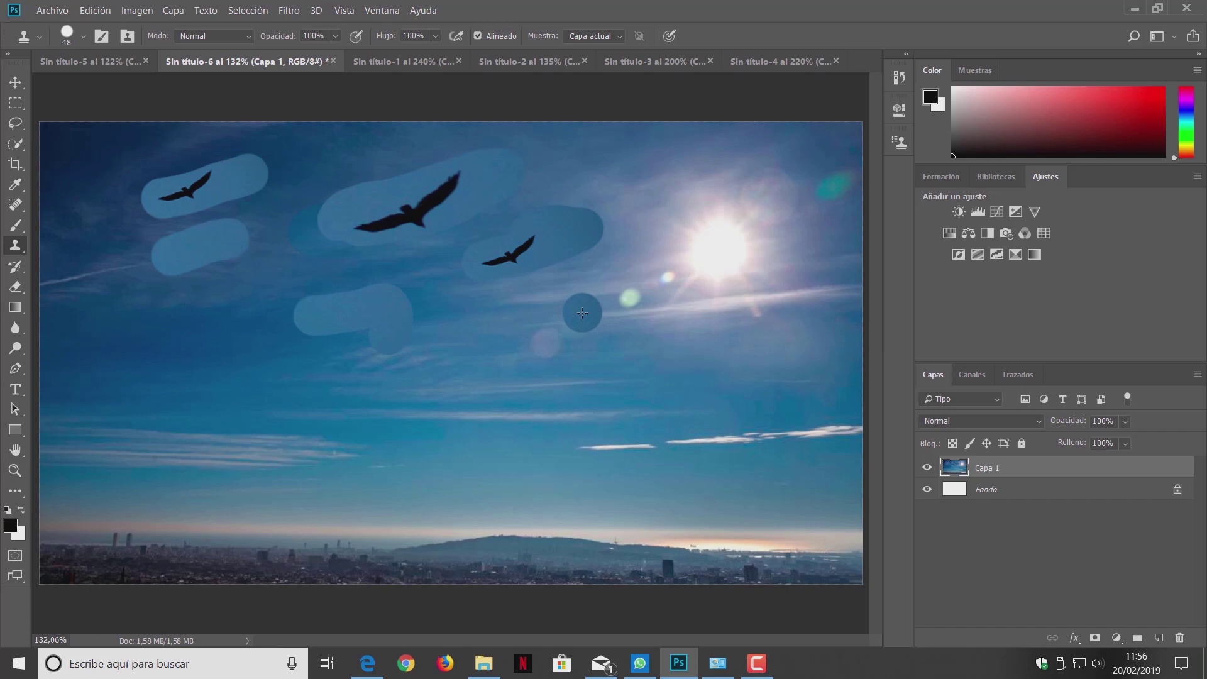
Switch to the duck-on-grass photo (Sin título-1) and pick the Move tool
left_click(420, 63)
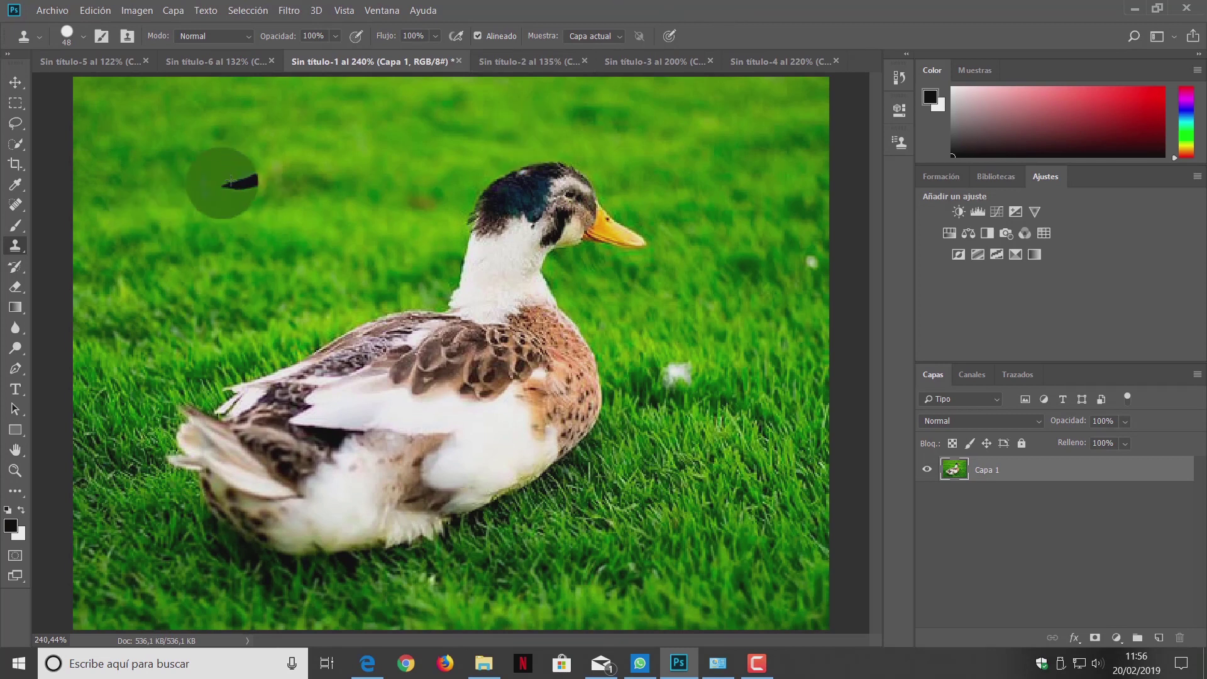
left_click(15, 81)
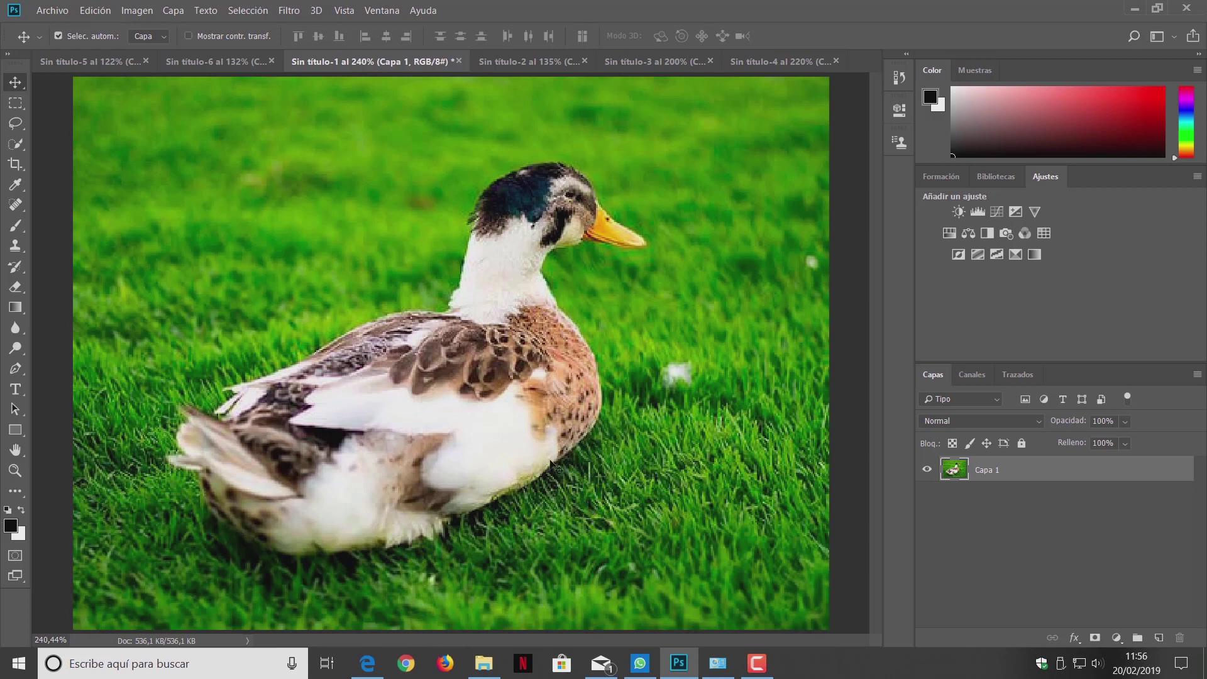
Draw a loose Lasso selection around the duck and some surrounding grass
left_click(16, 123)
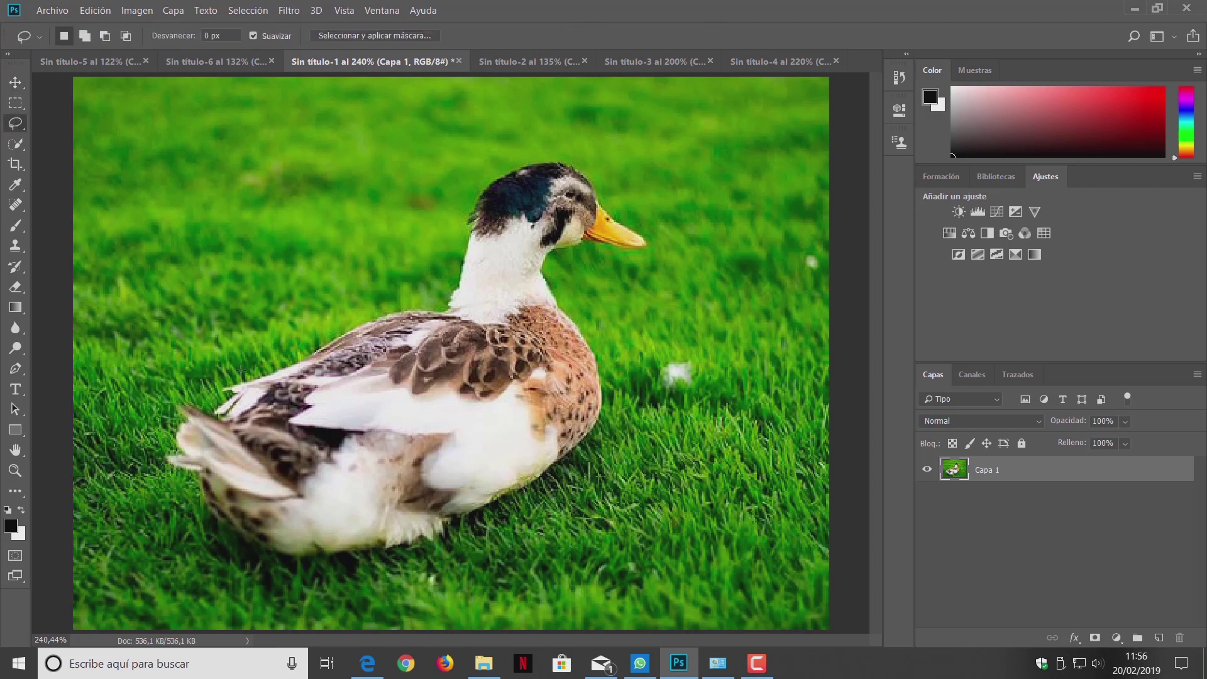
mouse_move(242, 365)
left_mouse_down()
mouse_move(629, 153)
mouse_move(674, 207)
mouse_move(644, 390)
mouse_move(591, 513)
mouse_move(361, 564)
mouse_move(201, 556)
mouse_move(181, 527)
mouse_move(164, 409)
mouse_move(244, 364)
left_mouse_up()
Fill the duck selection using Edición > Rellenar with Según el contenido content
left_click(94, 11)
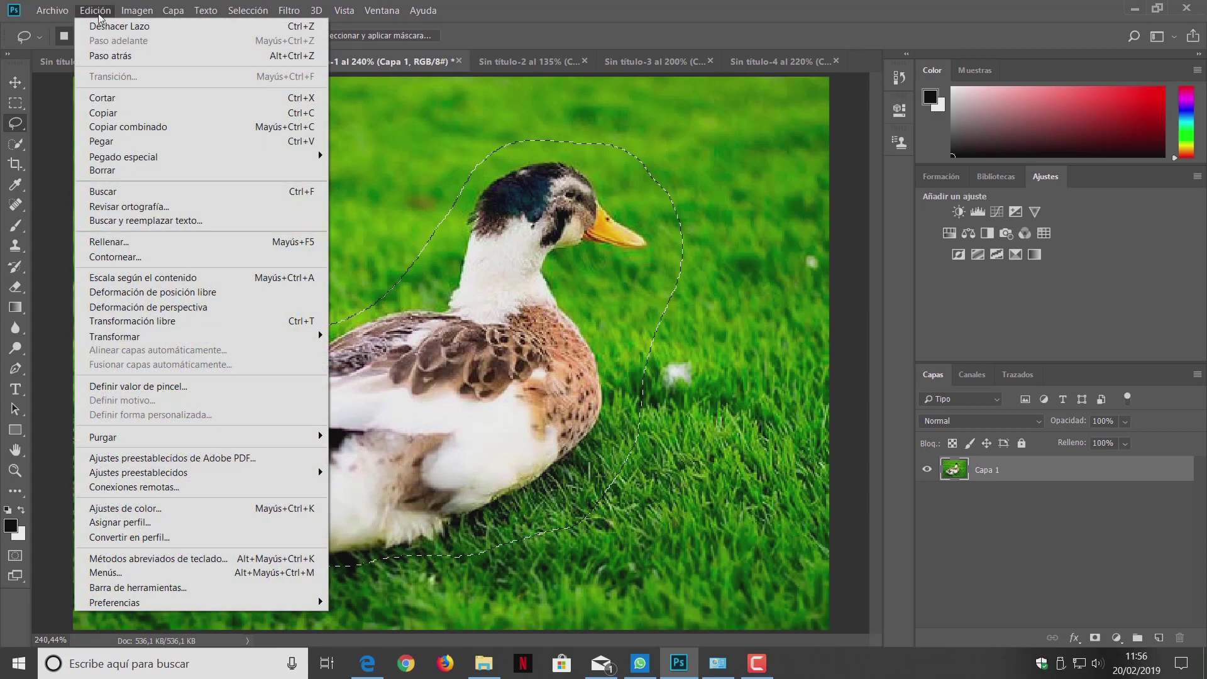
left_click(110, 242)
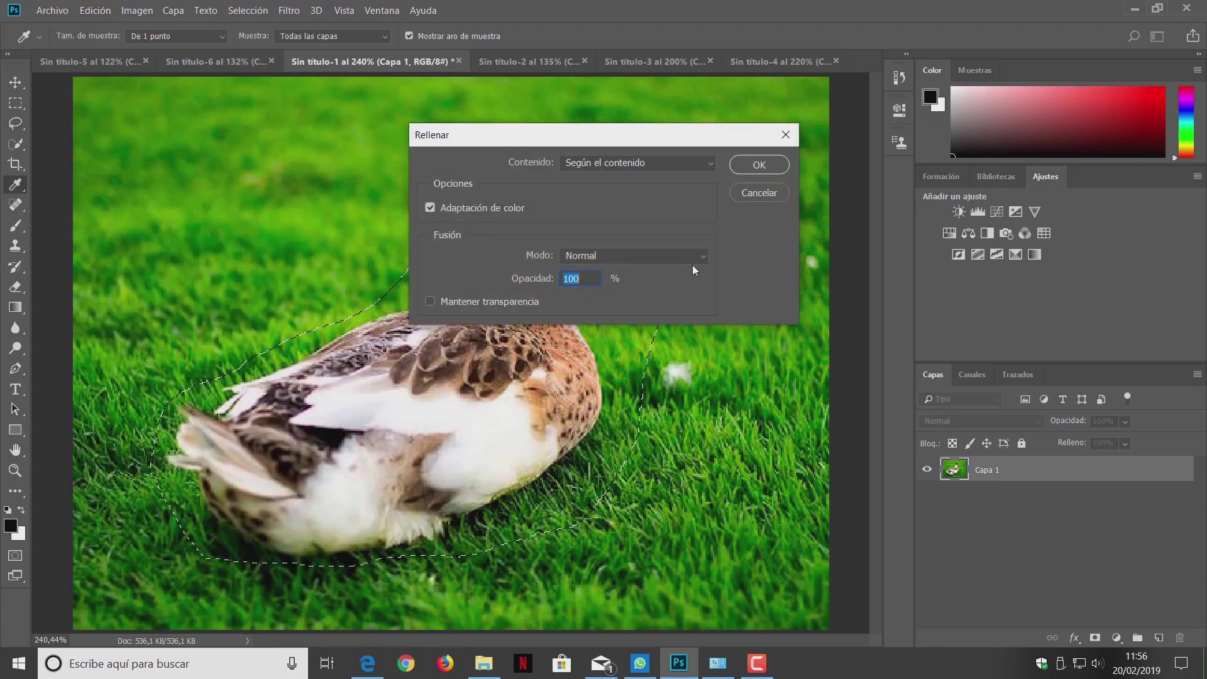
left_click_drag(688, 135, 745, 136)
left_click(769, 164)
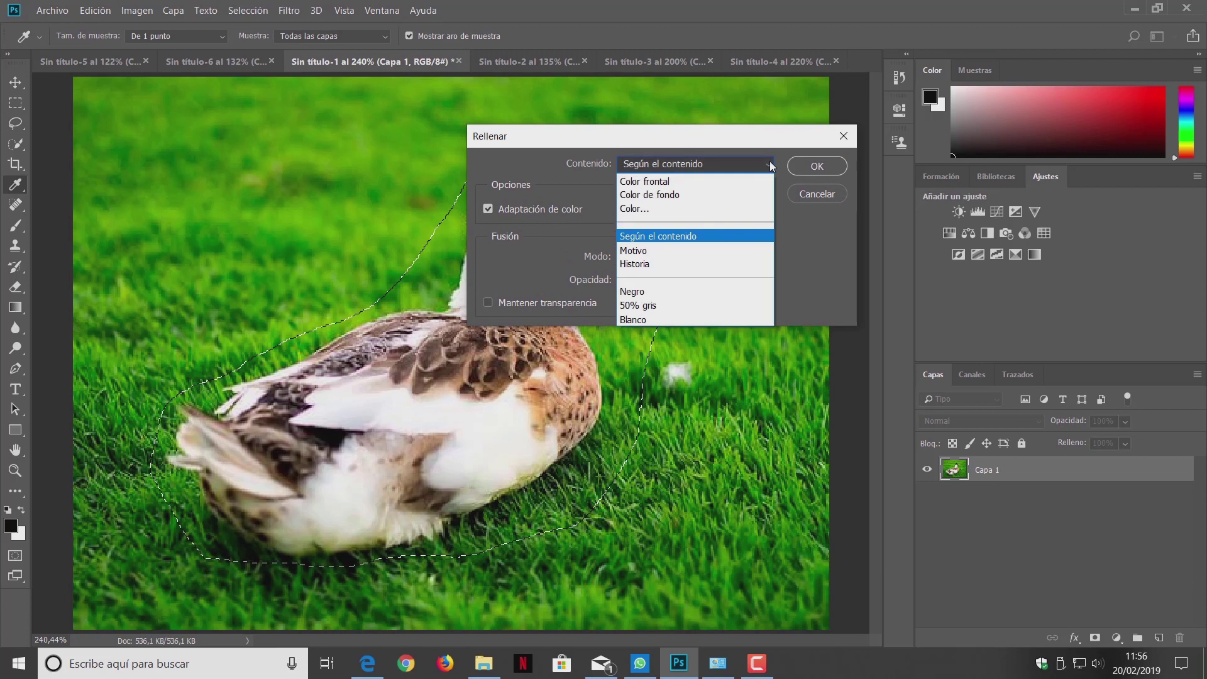
left_click(758, 187)
left_click(764, 168)
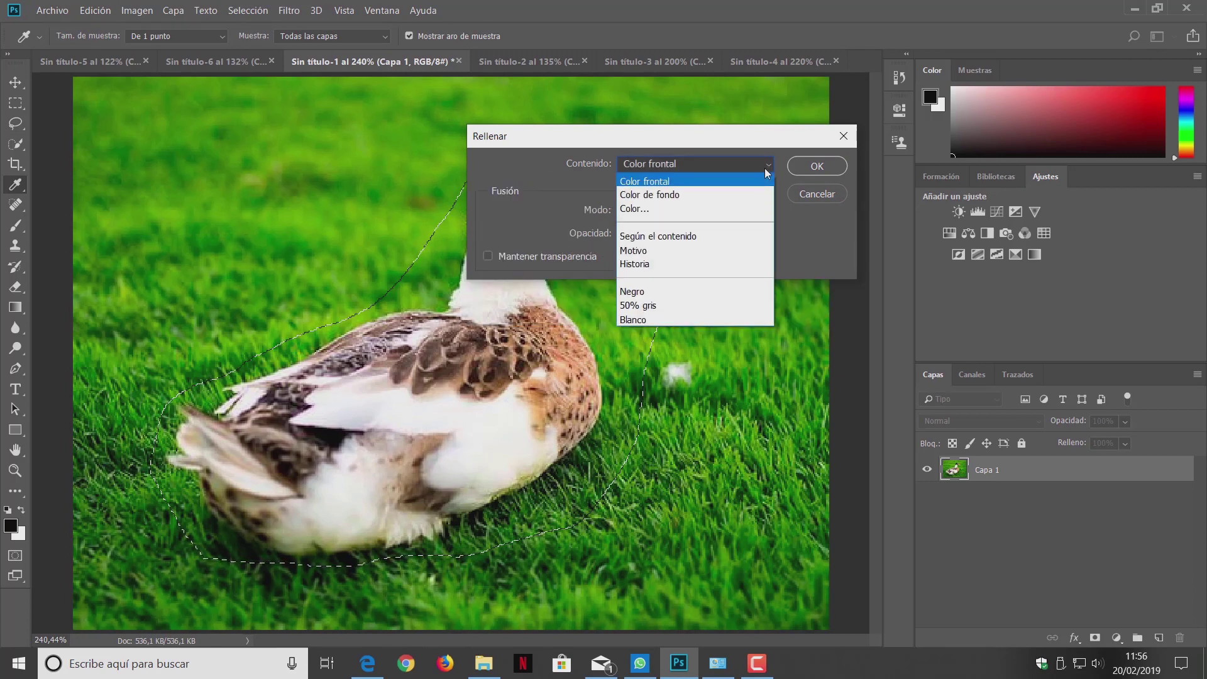
left_click(726, 238)
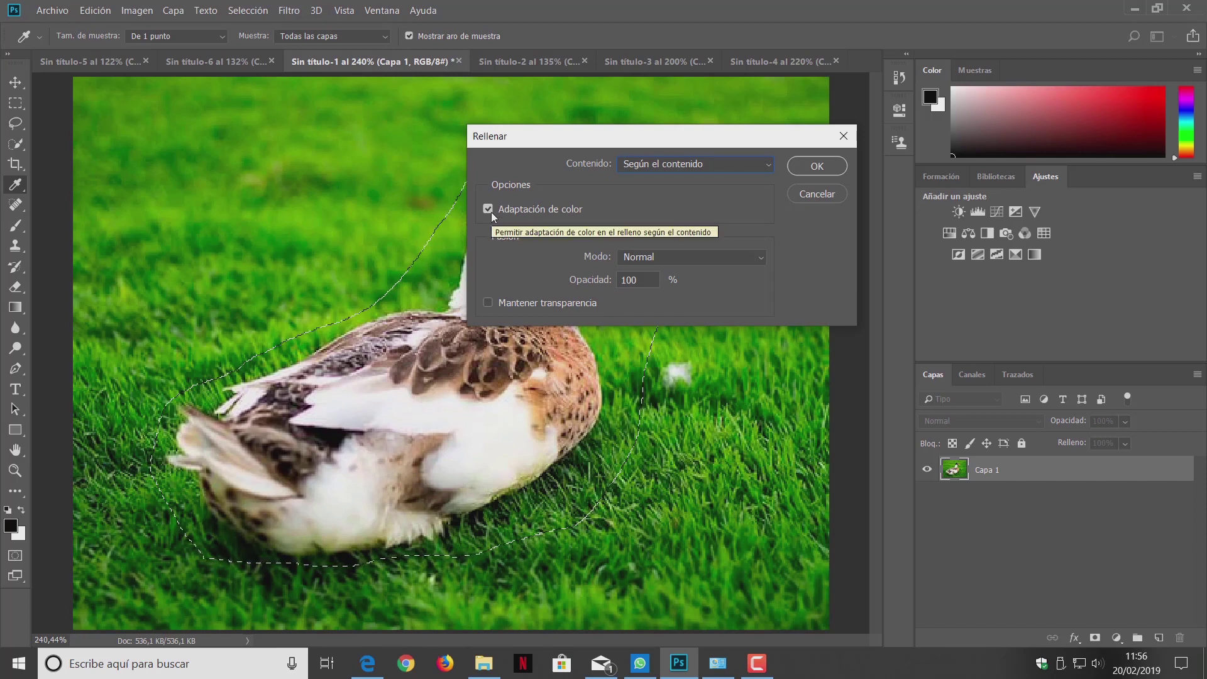
left_click(821, 166)
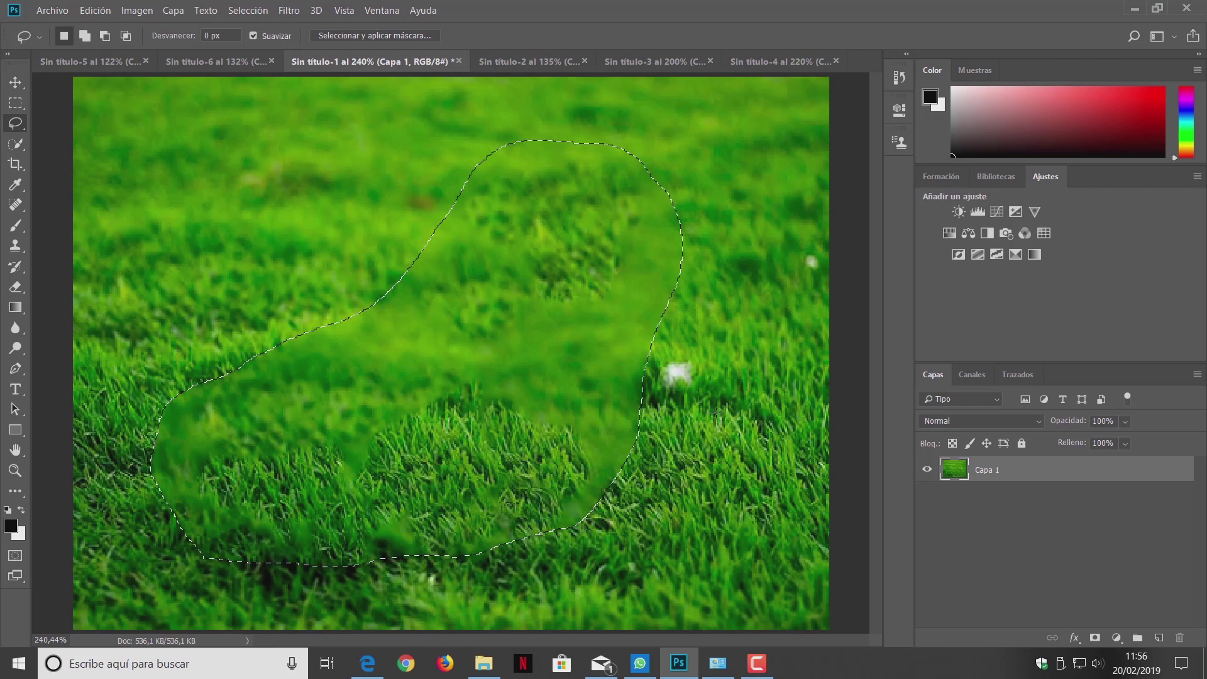
Deselect the fill and clone healthy grass over the smeared patch where the duck was
key("ctrl+d")
left_click(15, 246)
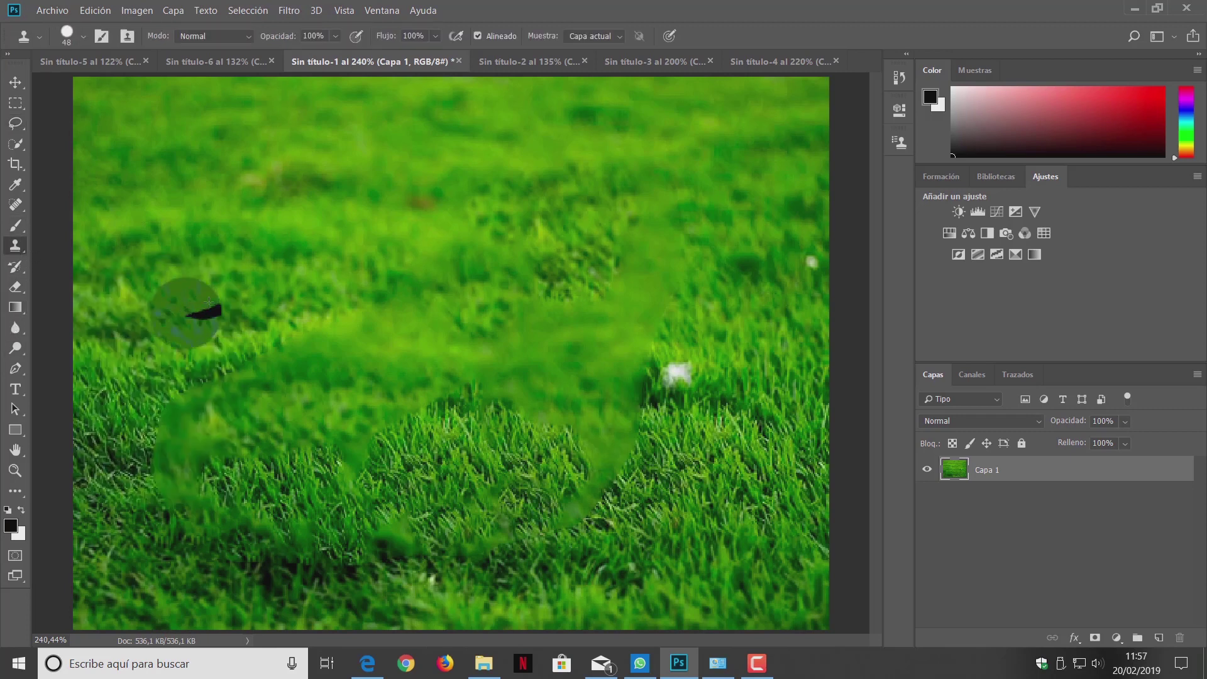
left_click(189, 334, "alt")
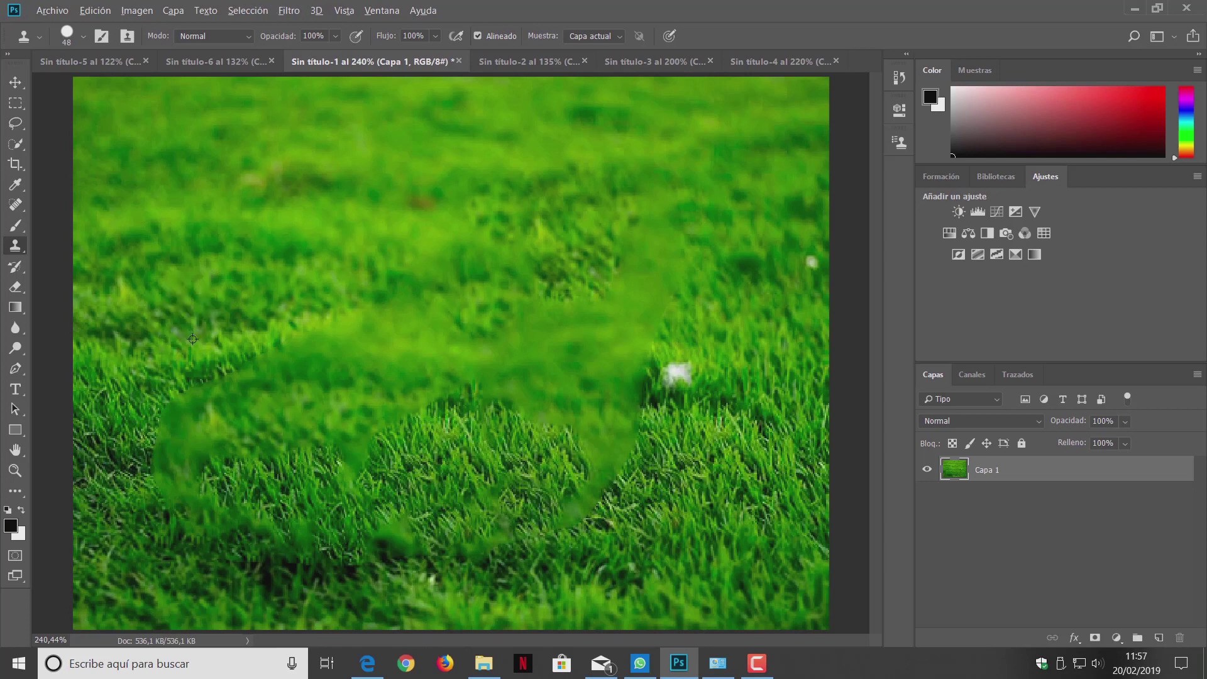
left_click_drag(195, 409, 498, 304)
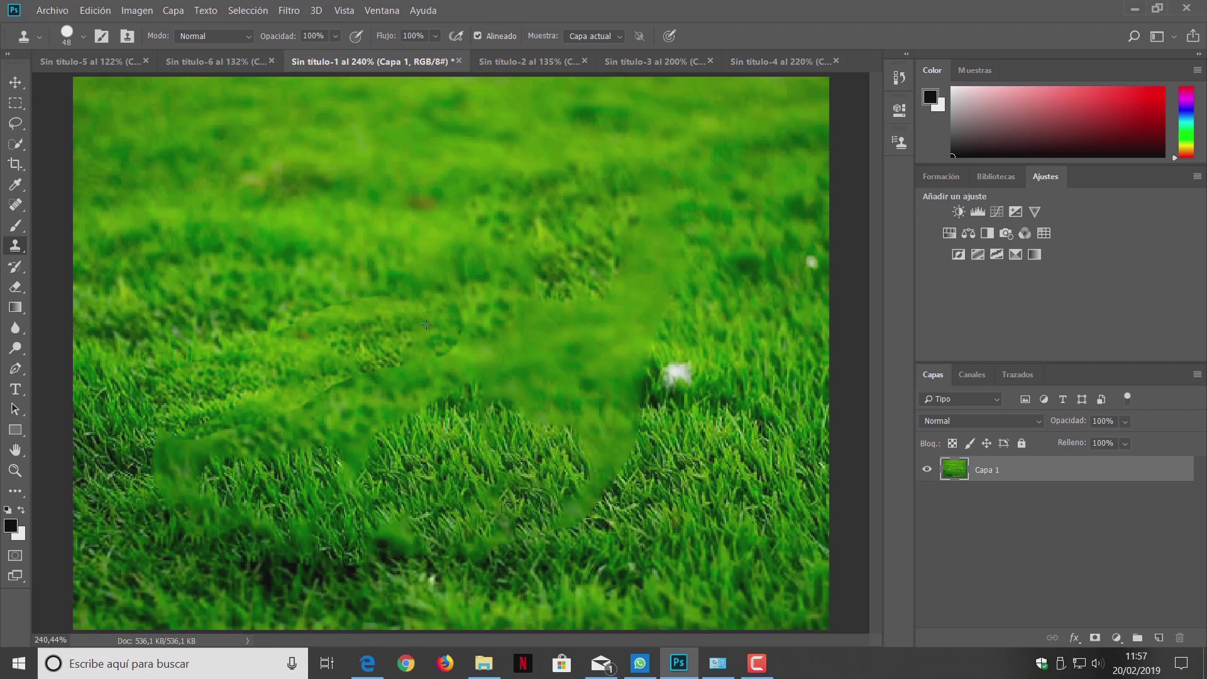
left_click(383, 280)
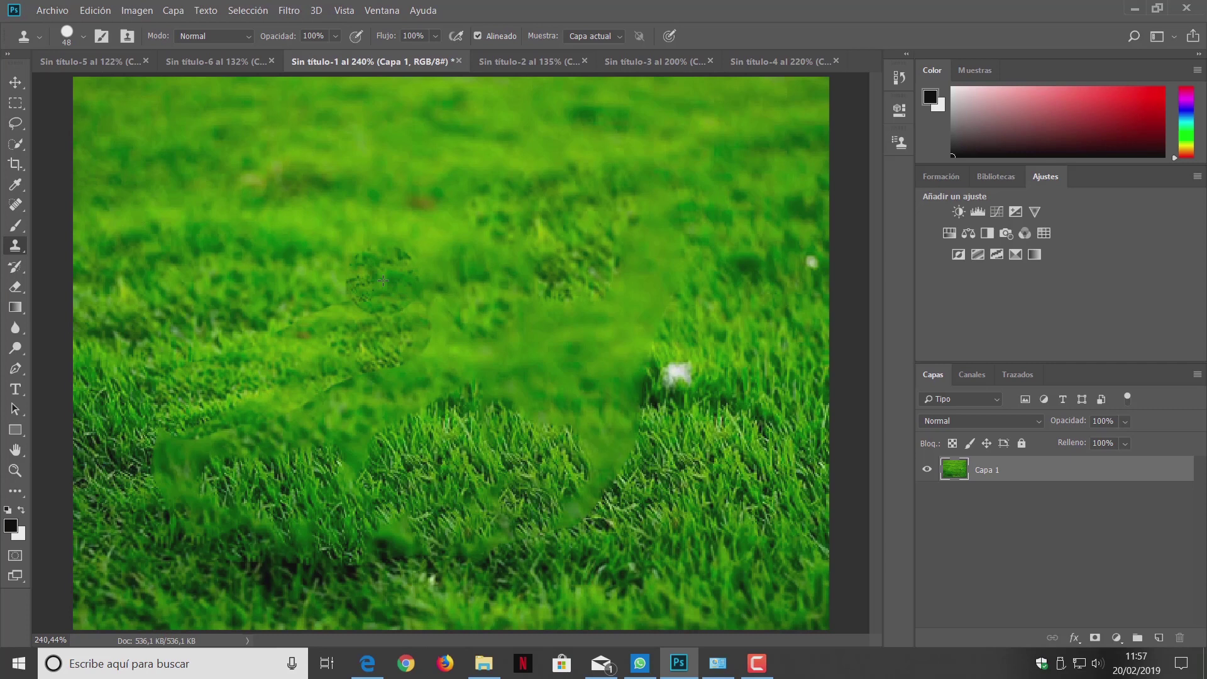
Bring the Sin título-2 portrait forward and pick the Spot Healing Brush
left_click(526, 61)
left_click(565, 371)
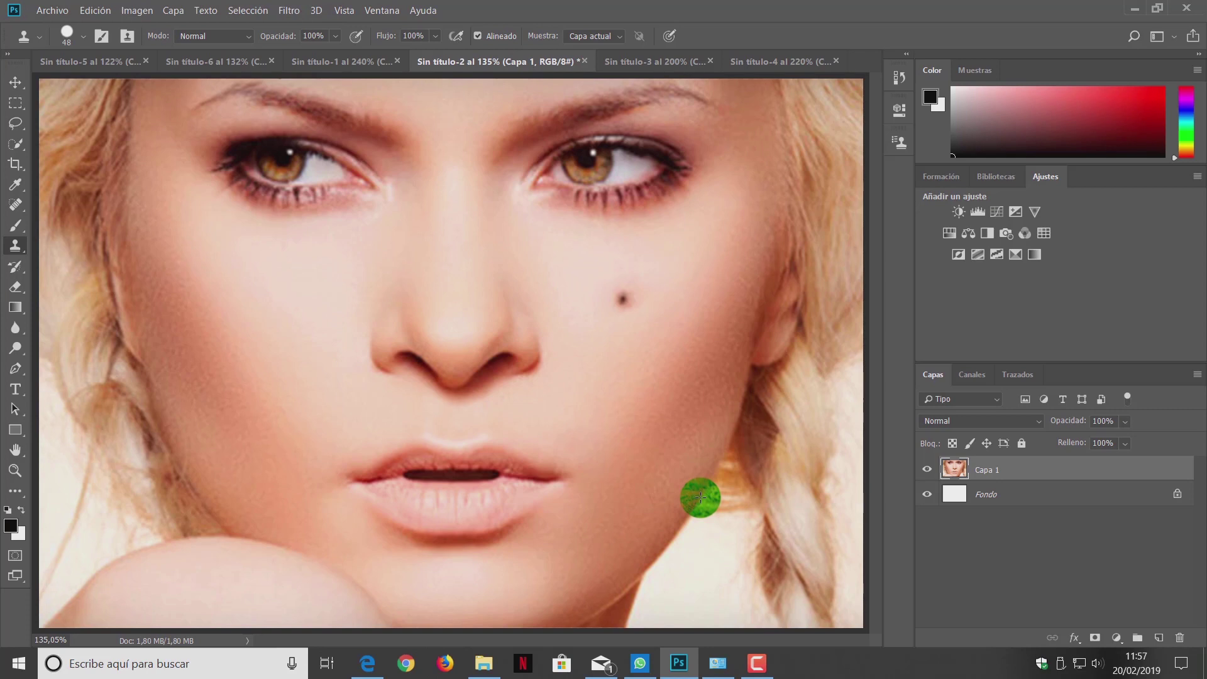
left_click(18, 269)
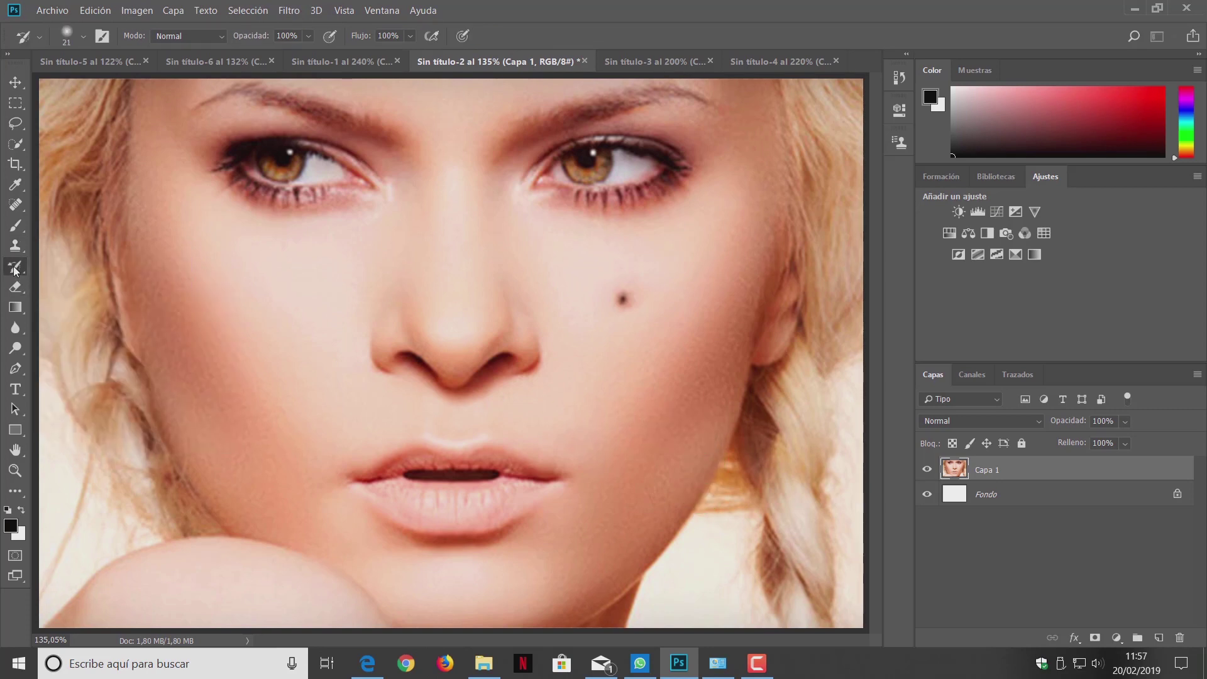
left_click(16, 228)
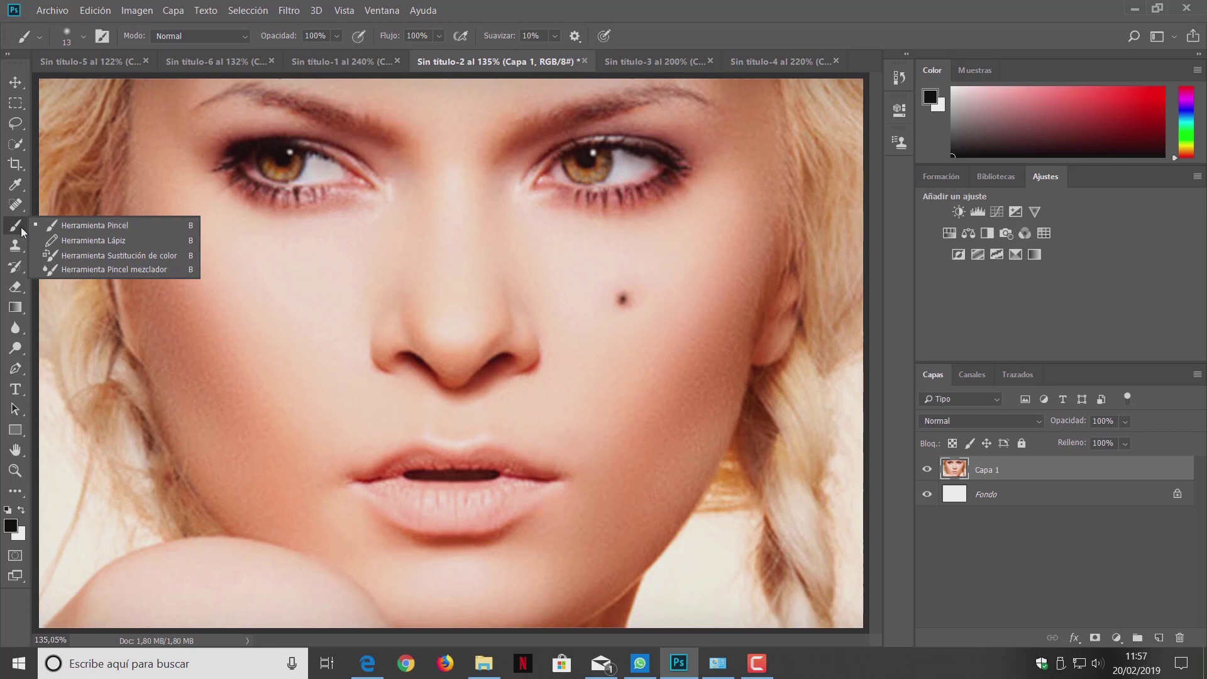
left_click(18, 207)
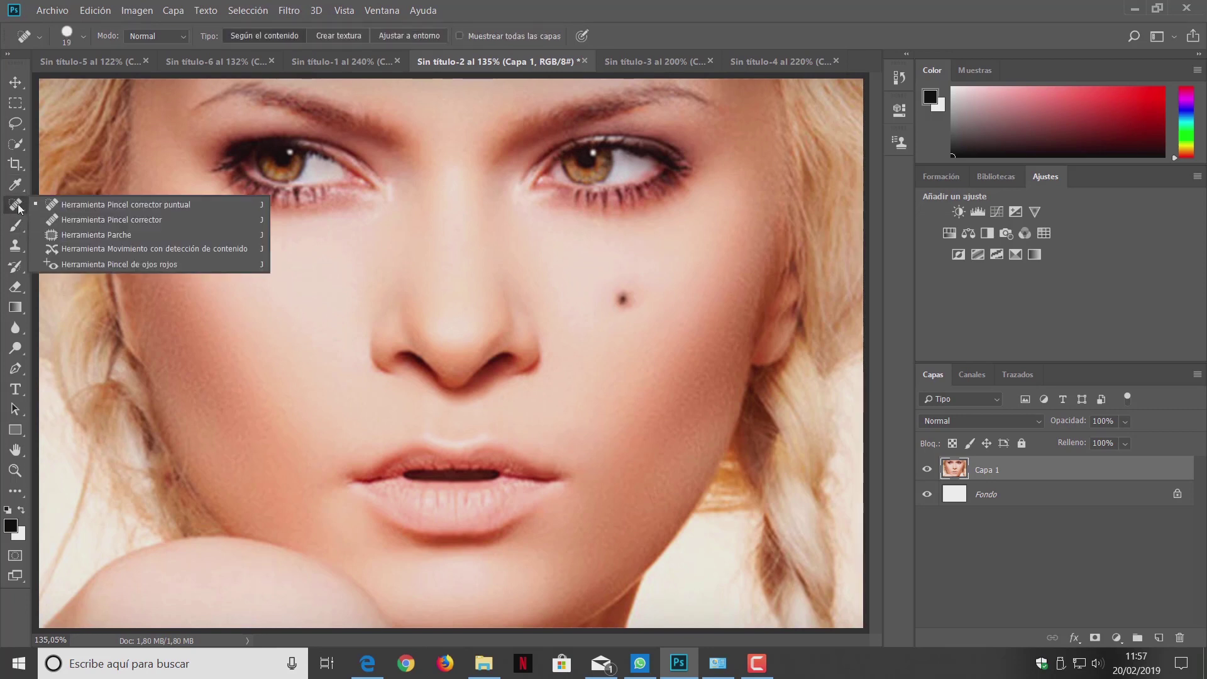
Heal the cheek mole with a 7 px Spot Healing Brush
left_click(176, 202)
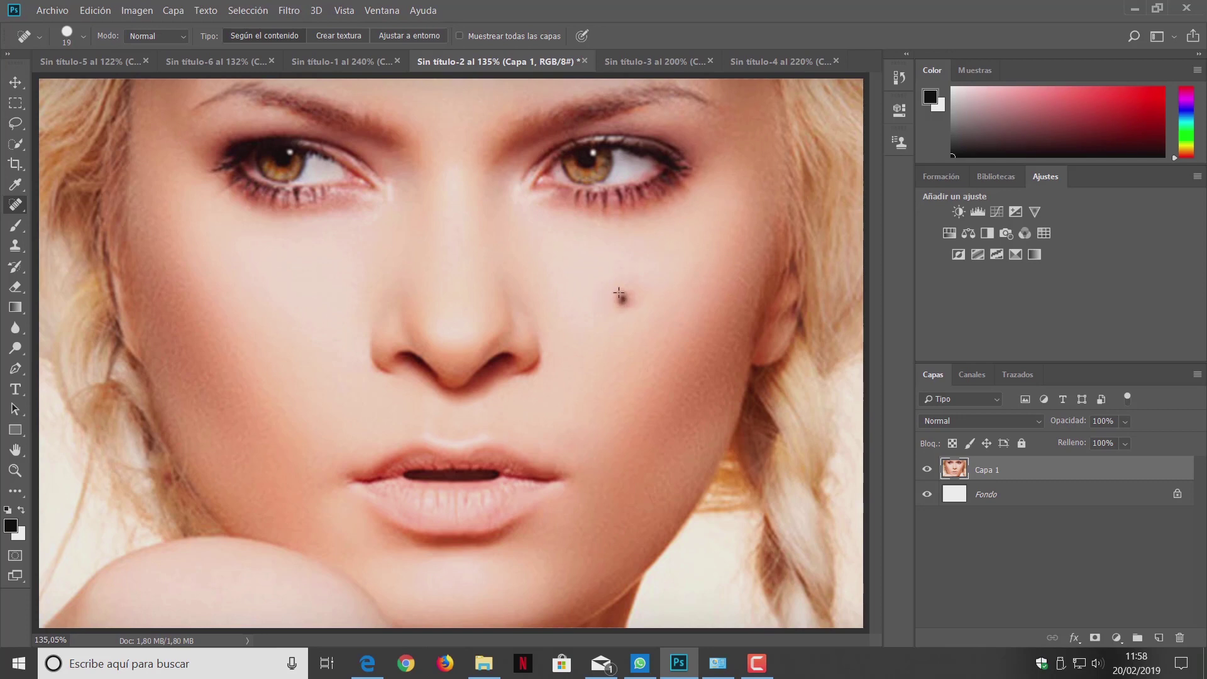
left_click(81, 36)
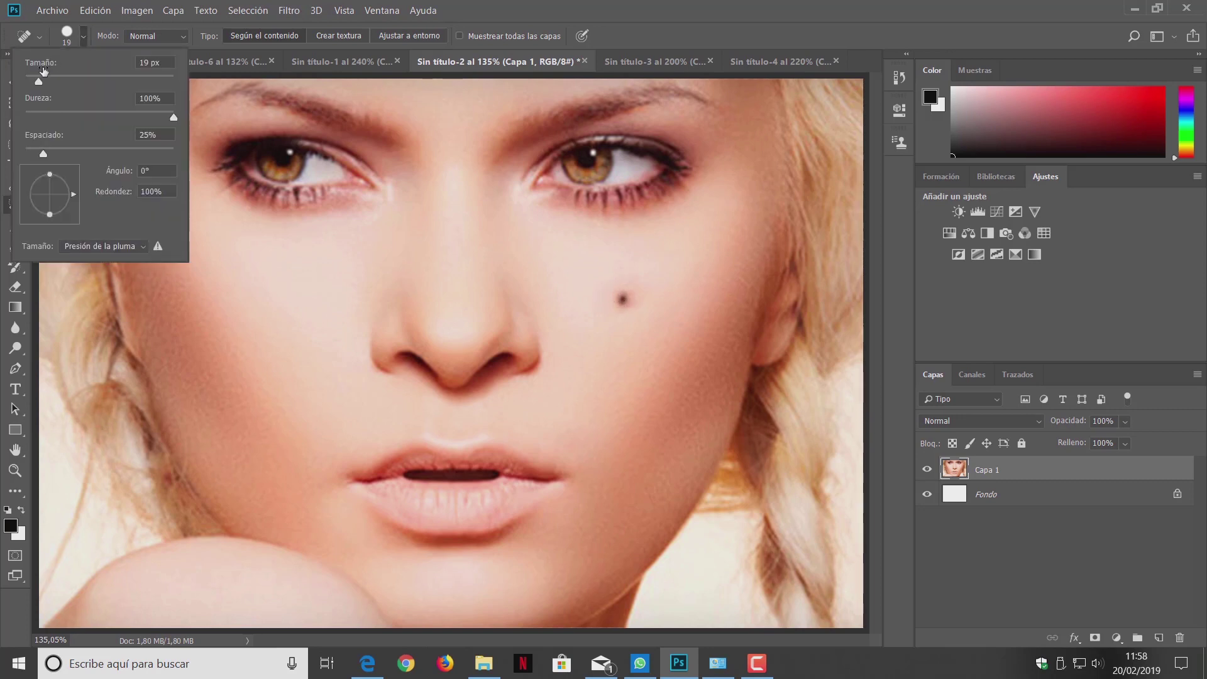
left_click_drag(33, 80, 30, 80)
key("Return")
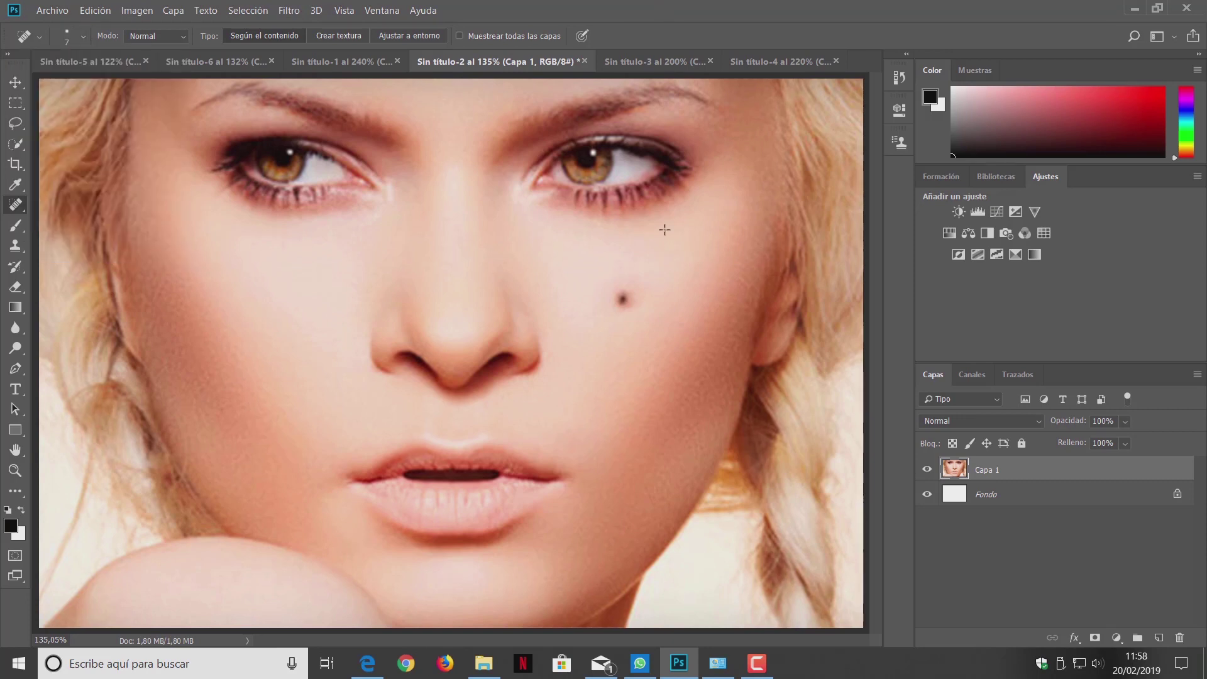
left_click(621, 299)
left_click_drag(626, 311, 625, 291)
Undo the last healing stroke, then redo it from the Edición menu
left_click(80, 37)
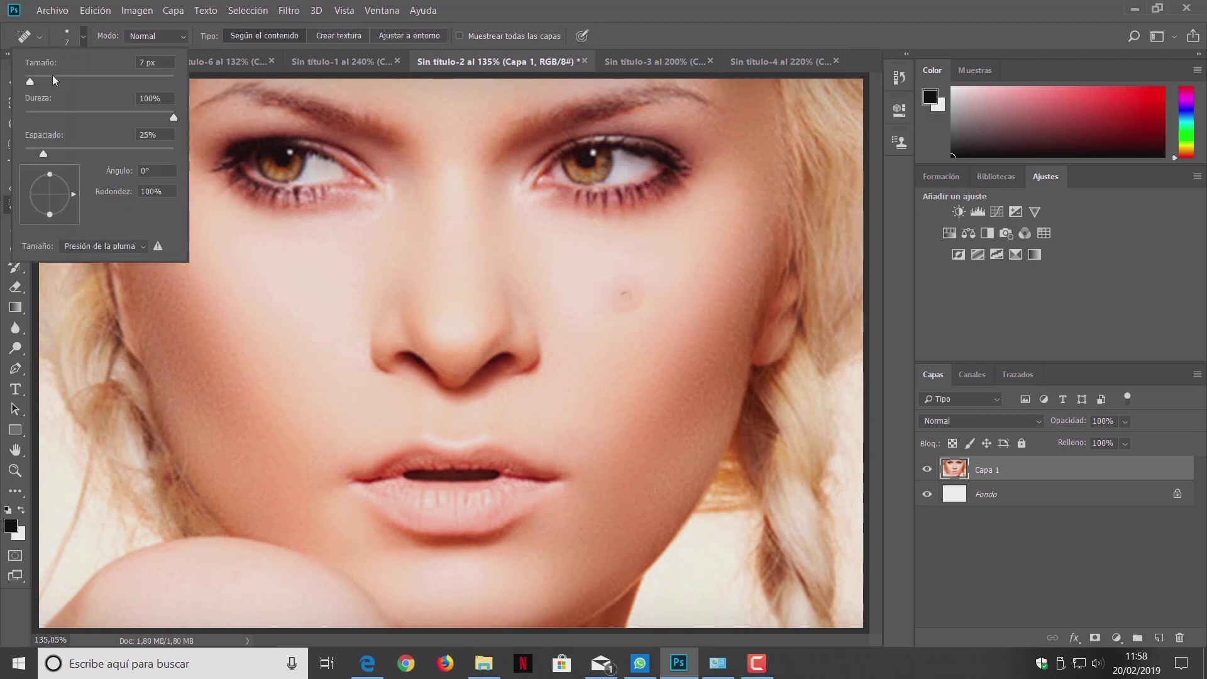
left_click(507, 5)
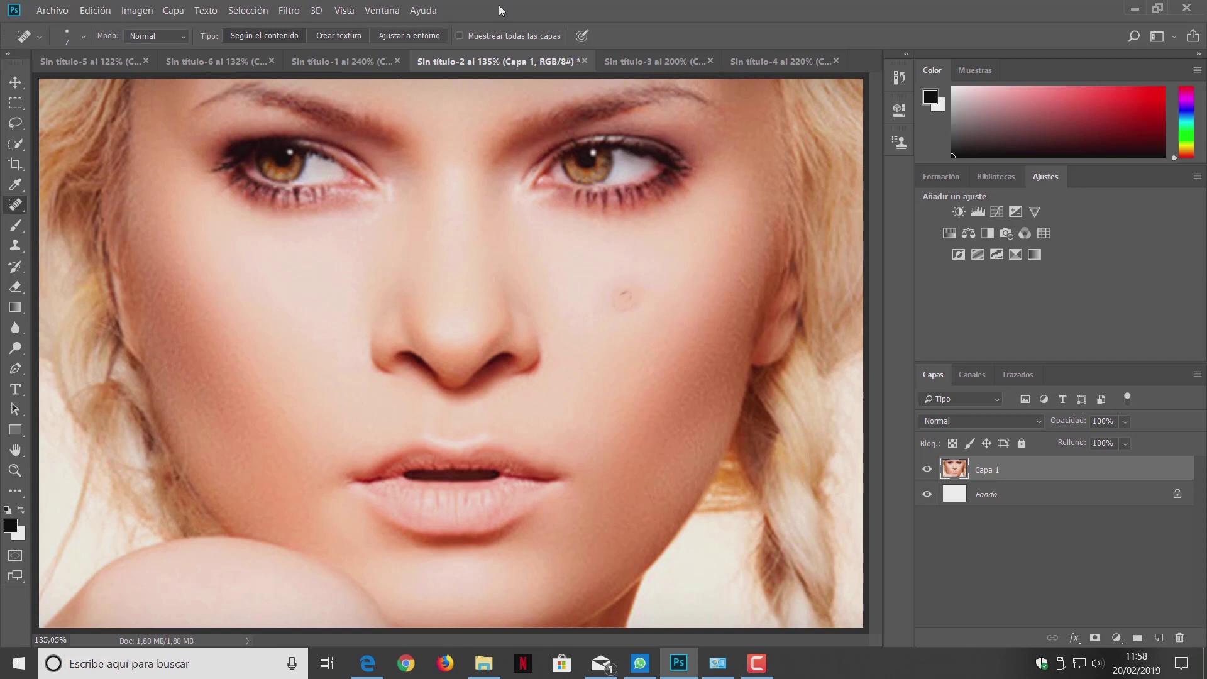
key("ctrl+z")
key("ctrl+z")
key("ctrl+z")
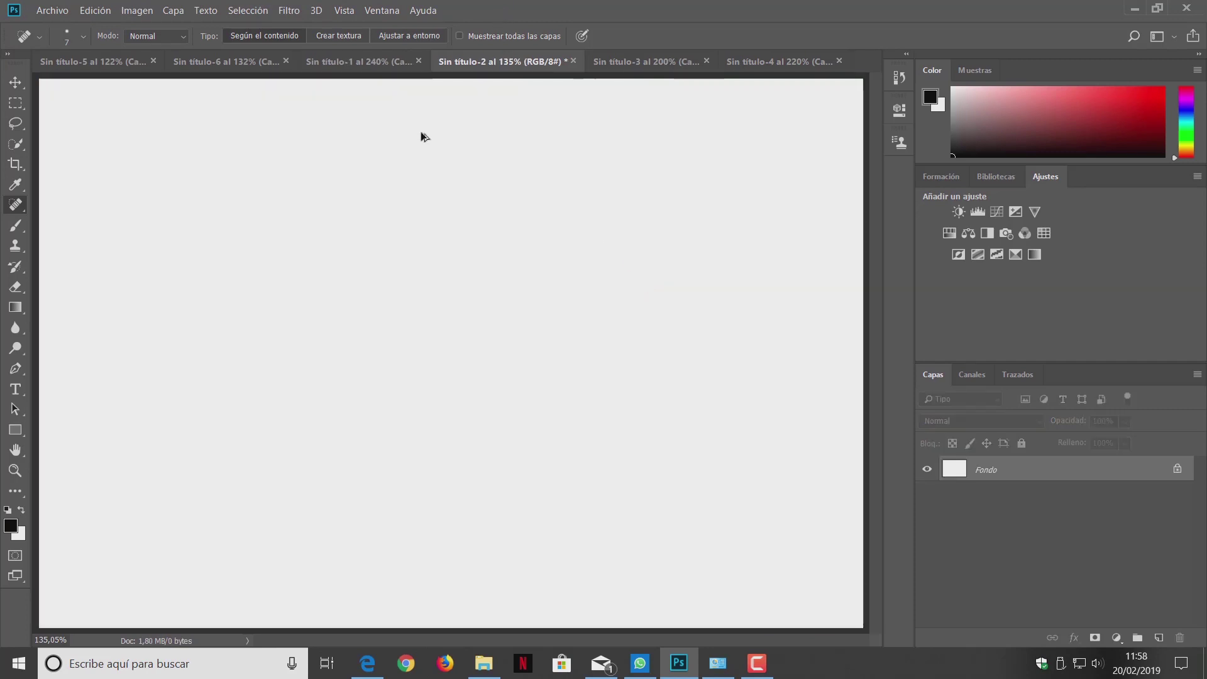
left_click(96, 11)
left_click(116, 41)
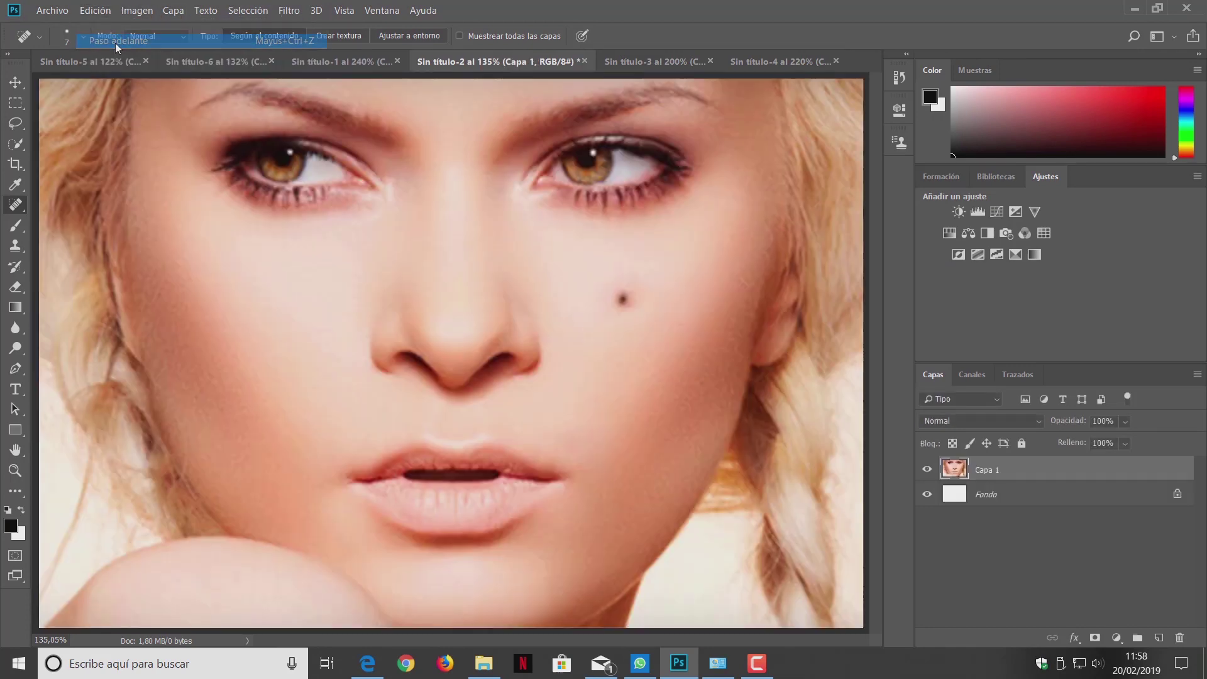
Repaint over the mole with the brush enlarged to 21 px
left_click(82, 36)
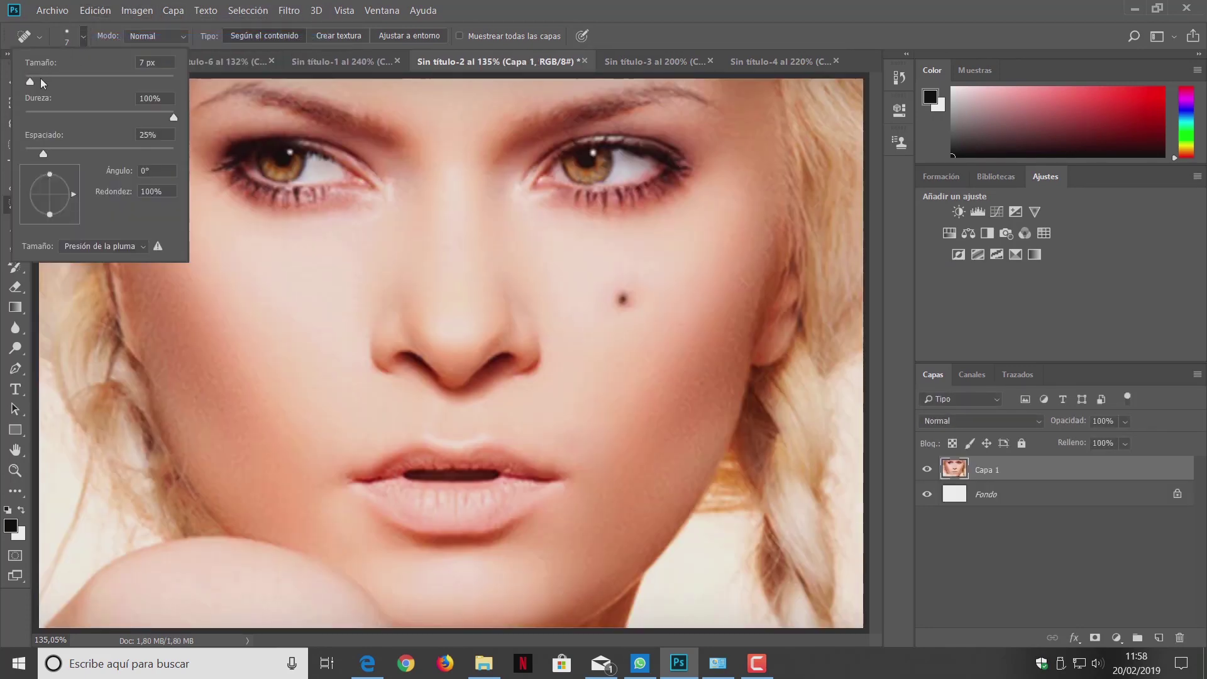
left_click_drag(43, 82, 52, 82)
key("Return")
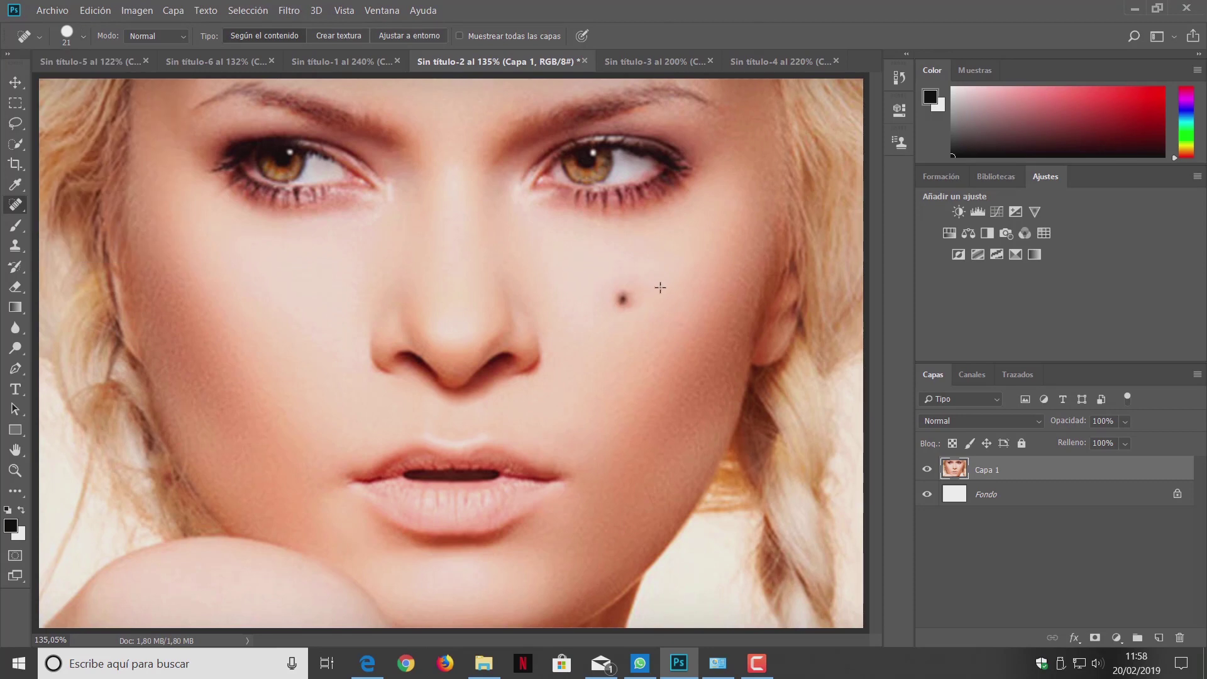
left_click_drag(620, 308, 626, 296)
Reset the brush to 21 px and undo the previous mole heal
left_click(83, 36)
left_click(35, 84)
left_click_drag(36, 82, 40, 82)
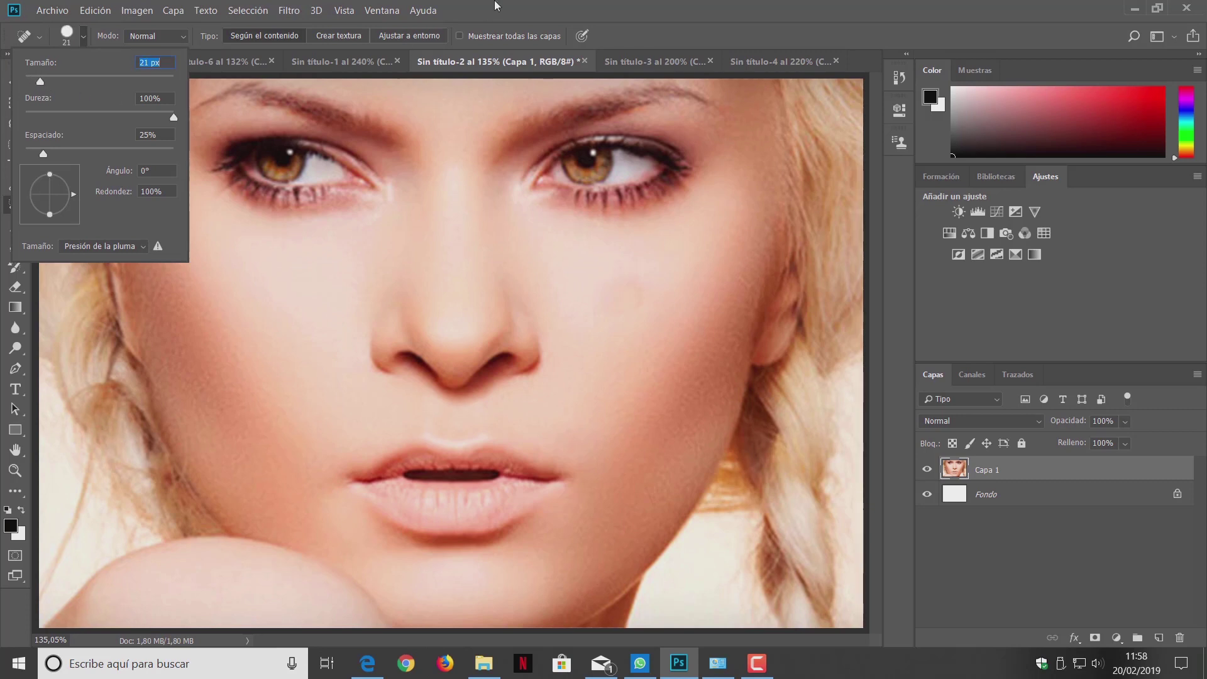
left_click(493, 6)
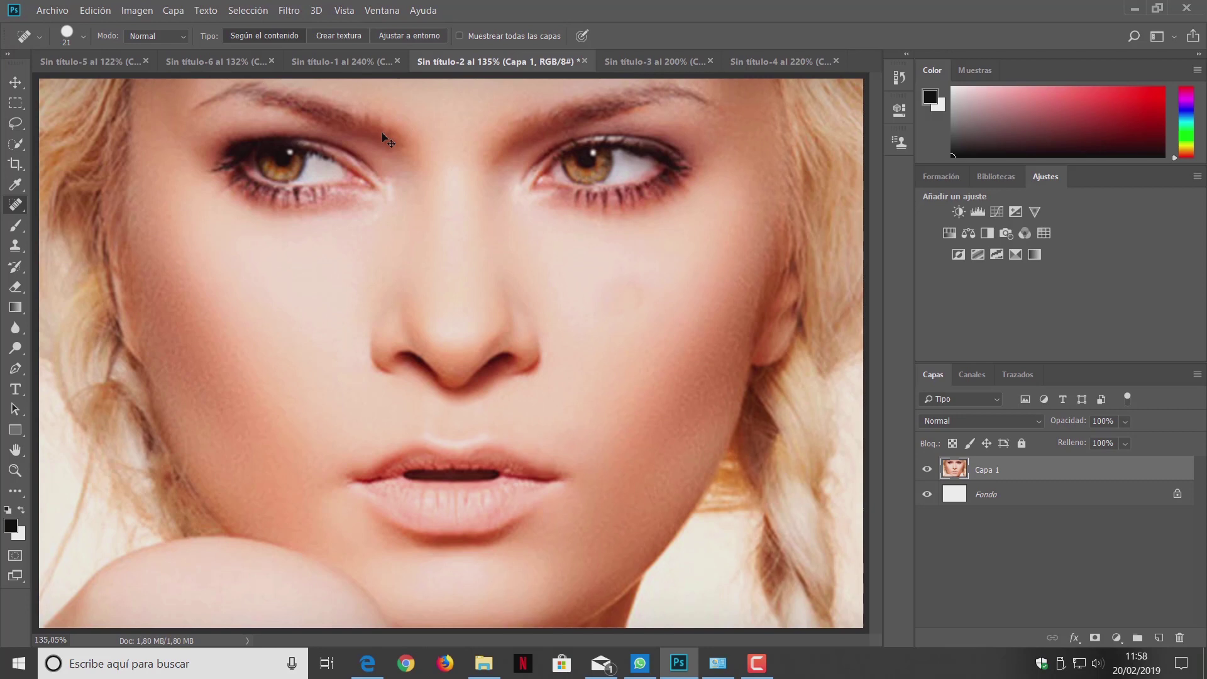
key("ctrl+z")
Heal the mole and a leftover cheek mark with a 15 px brush
left_click(84, 36)
left_click_drag(39, 82, 36, 82)
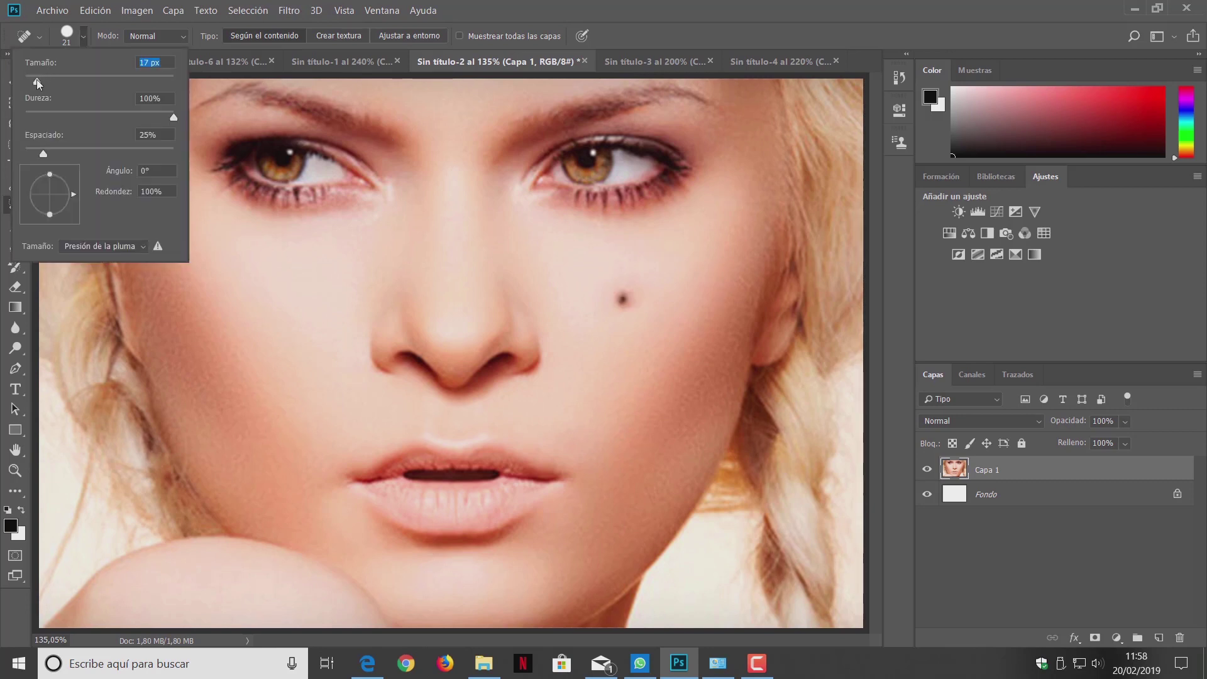
key("Return")
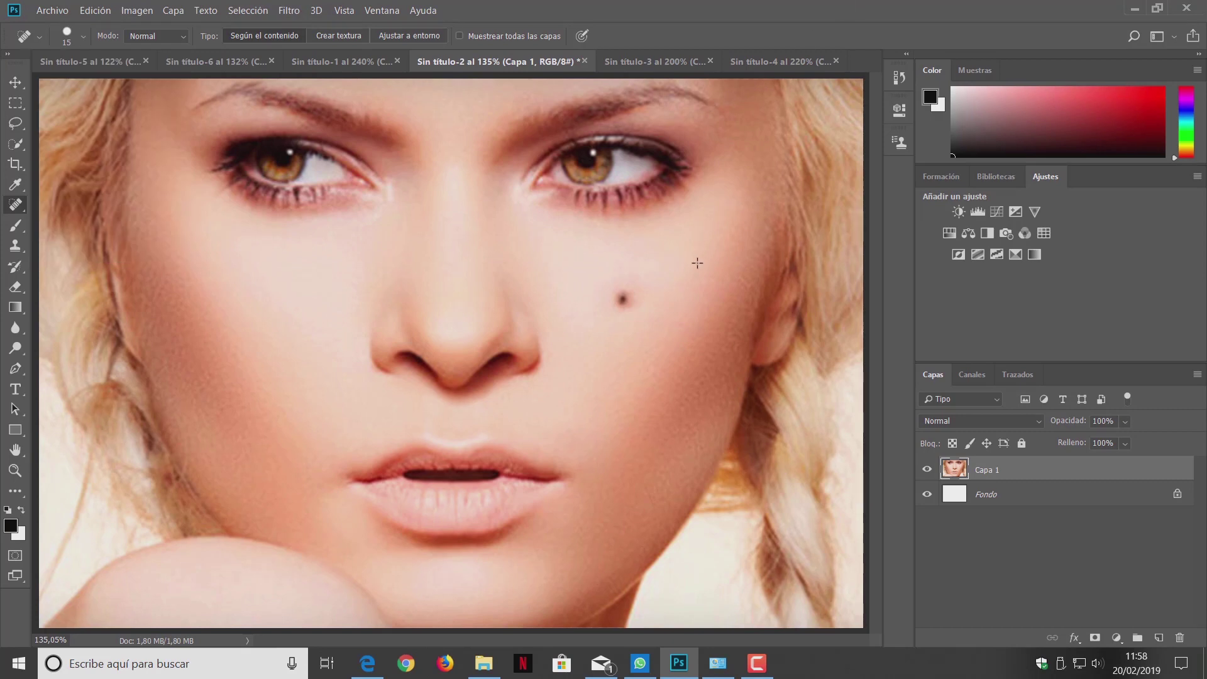
left_click_drag(623, 307, 625, 295)
left_click_drag(638, 299, 615, 289)
Restore the unhealed mole via undo and Edición redo, then sample cheek skin with the Clone Stamp
key("ctrl+minus")
key("ctrl+minus")
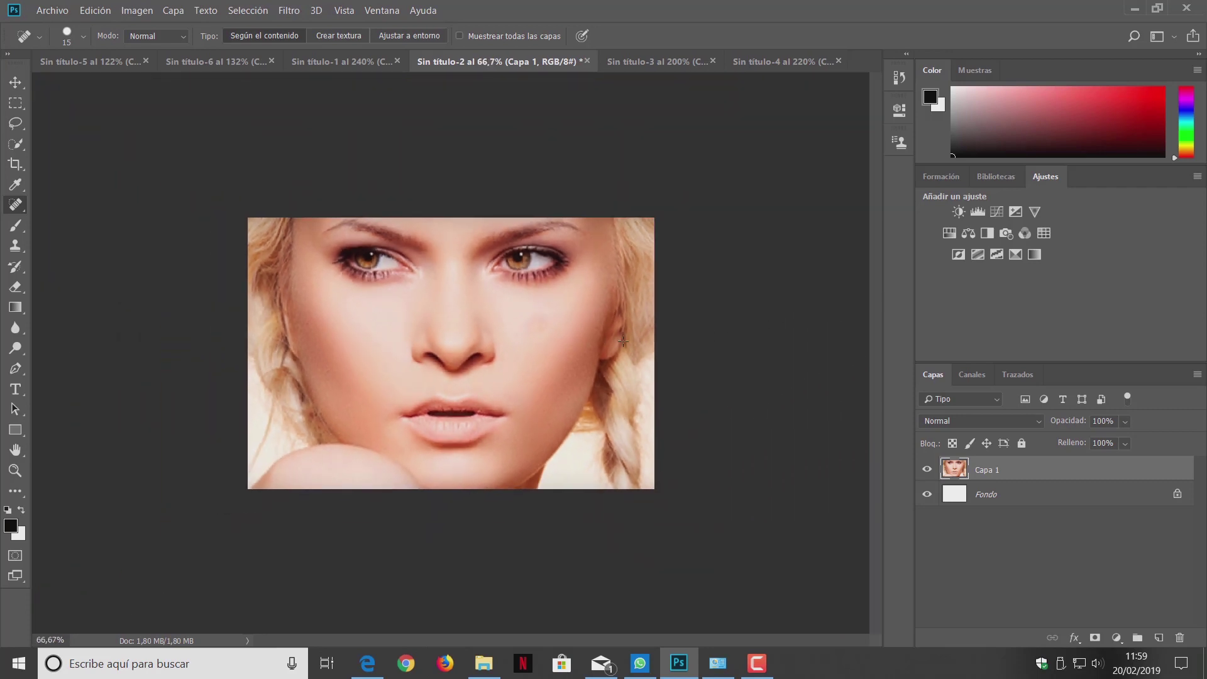
double_click(15, 451)
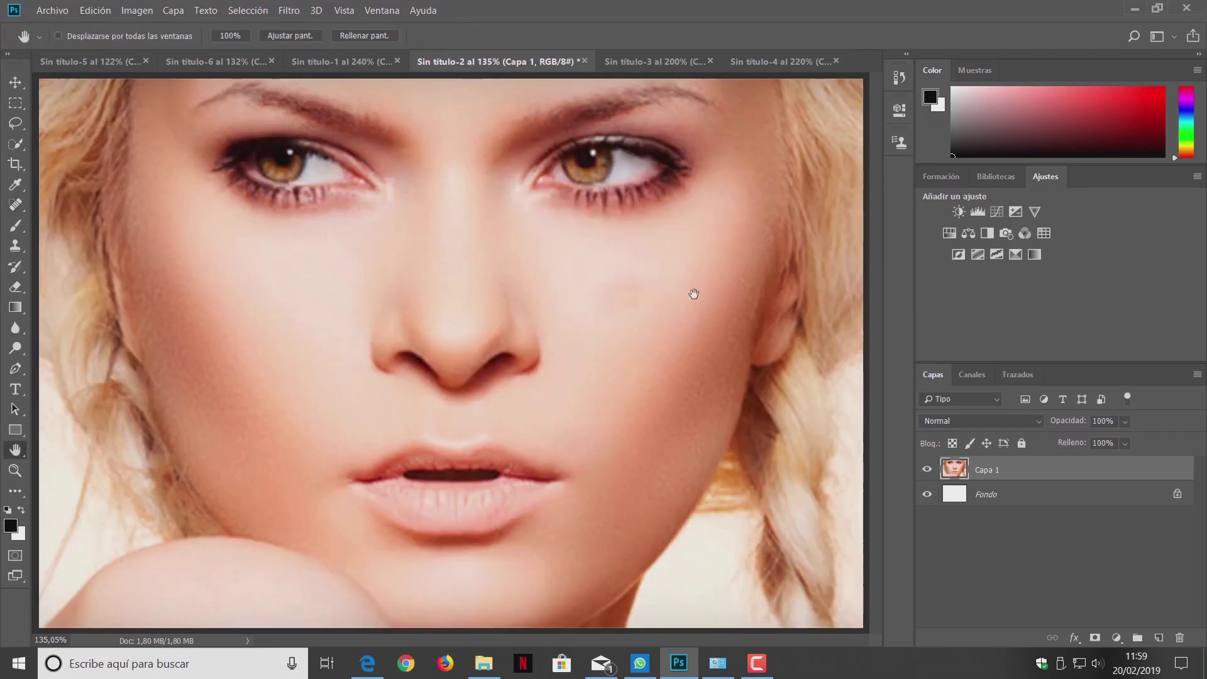
key("ctrl+alt+z")
key("ctrl+alt+z")
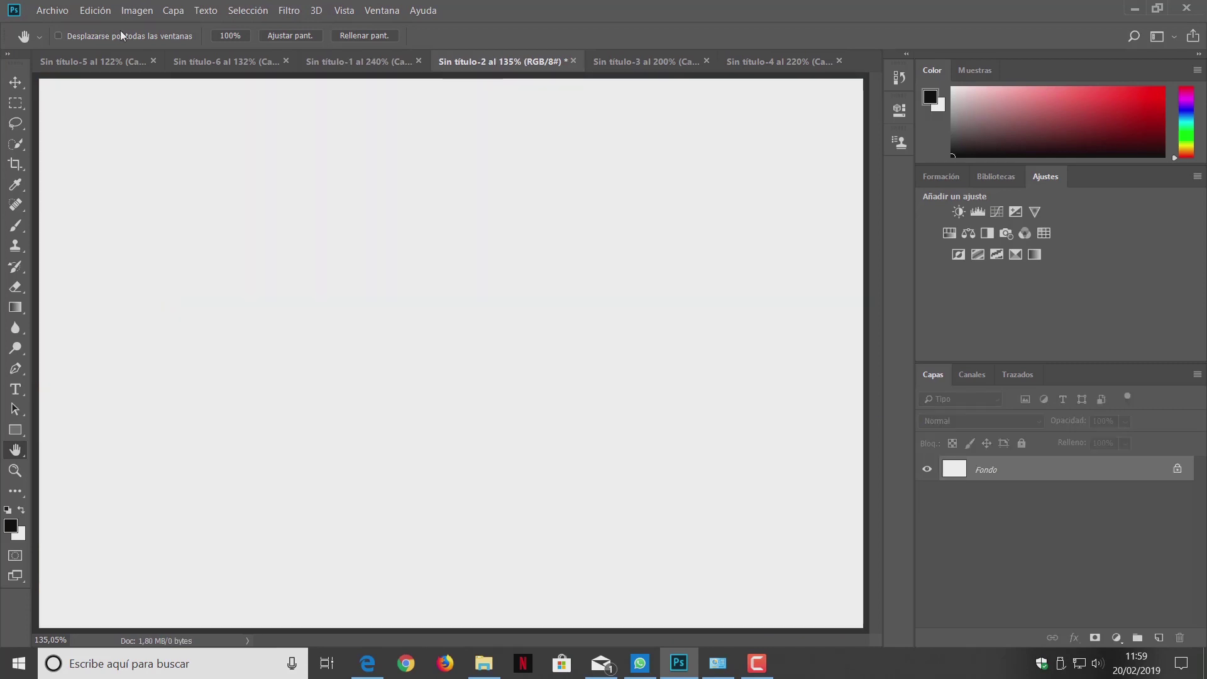
left_click(95, 10)
left_click(120, 42)
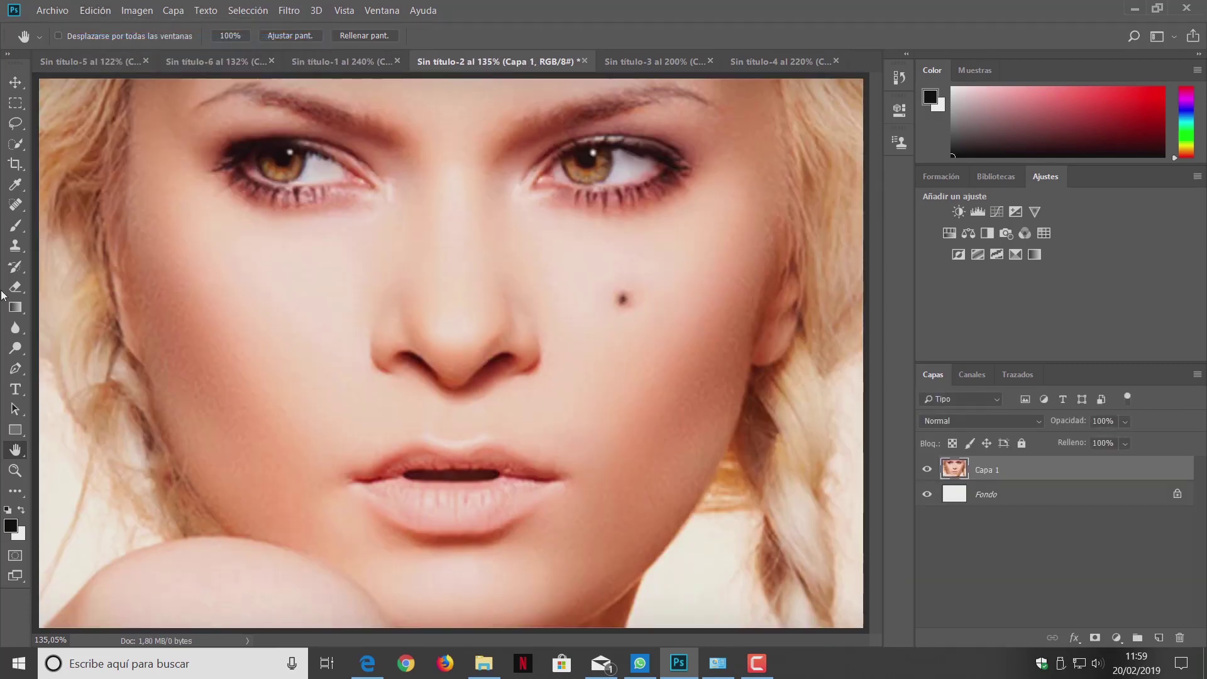
left_click(15, 245)
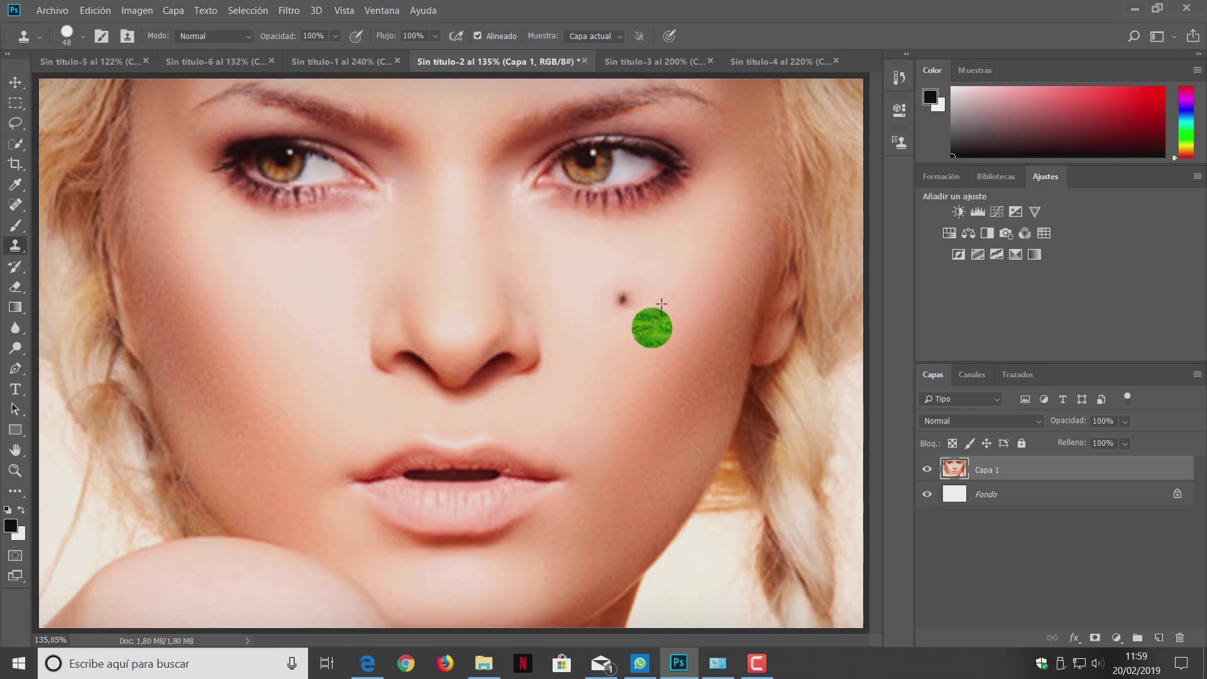
left_click(601, 272, "alt")
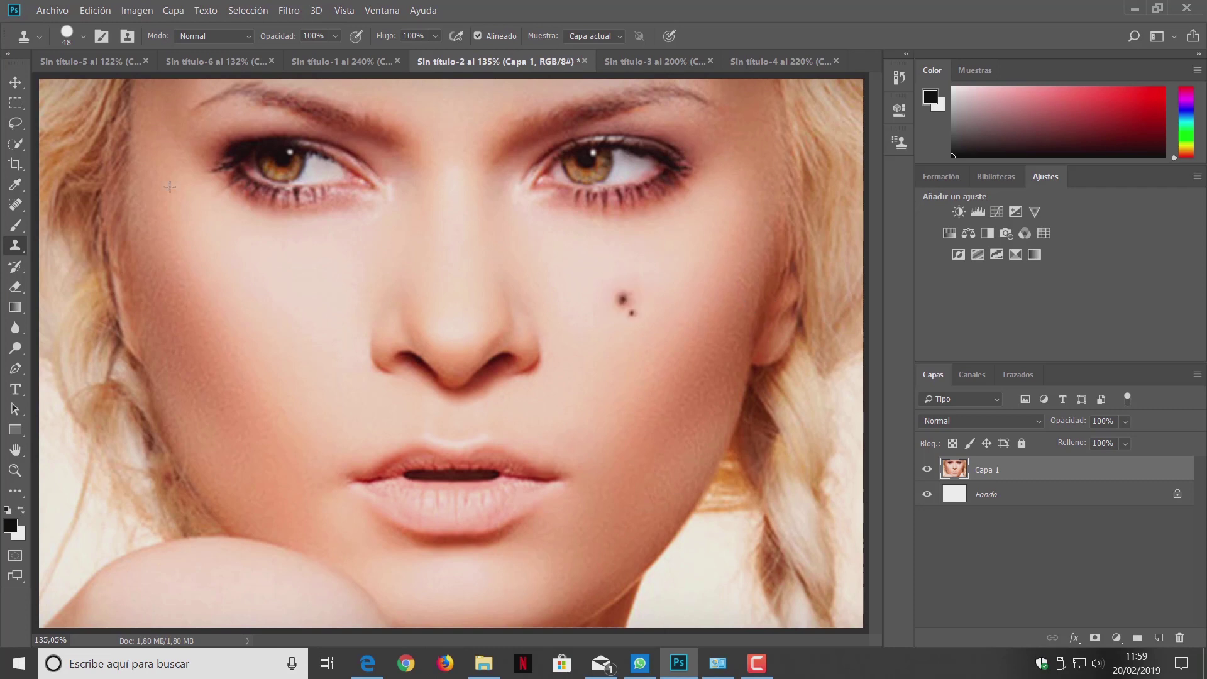
Choose the Spot Healing Brush in Normal mode at 13 px
left_click(17, 210)
right_click(16, 212)
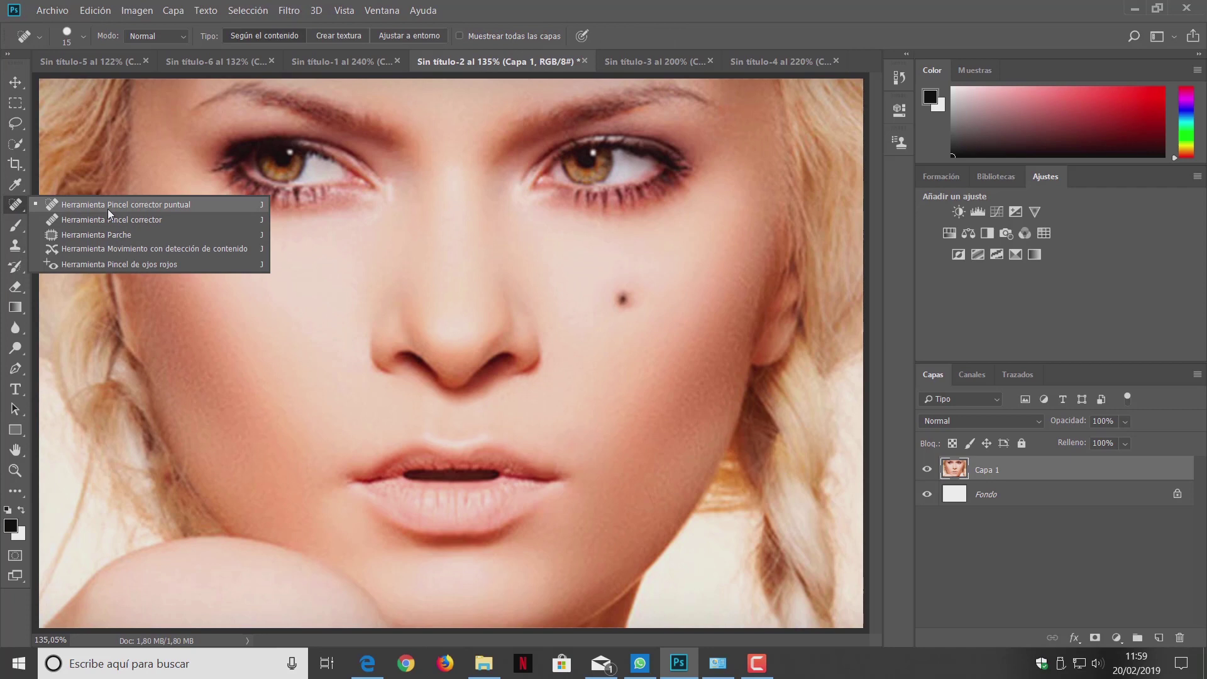
left_click(108, 208)
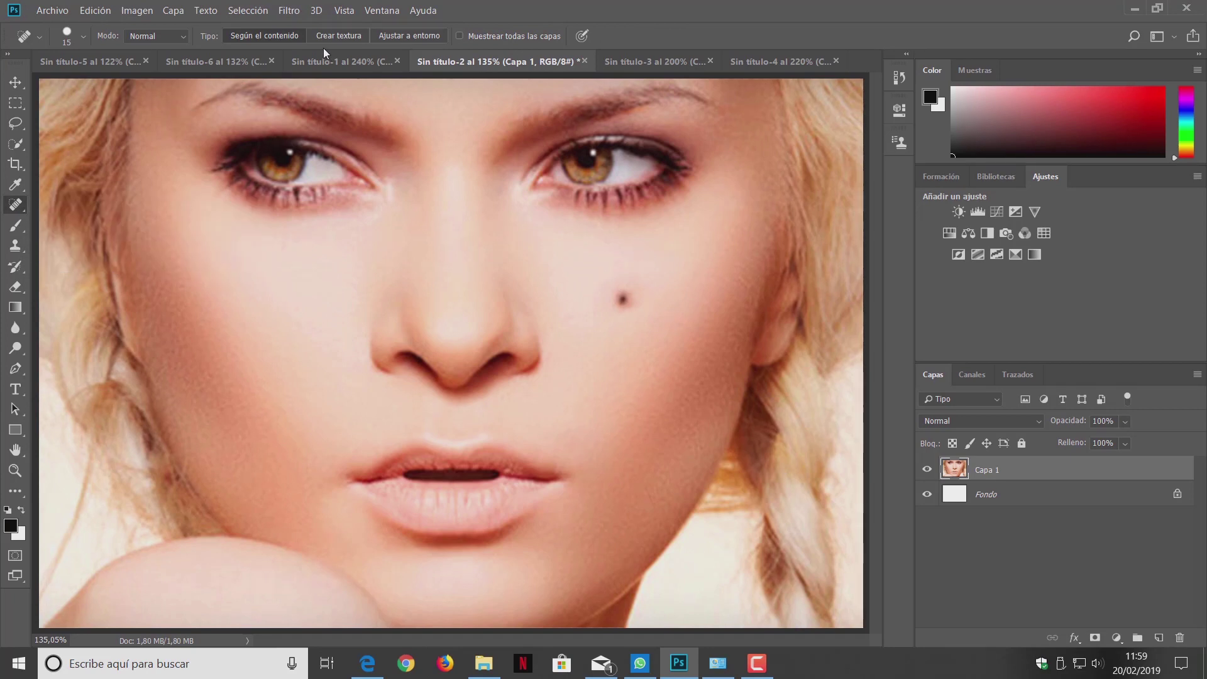
left_click(183, 39)
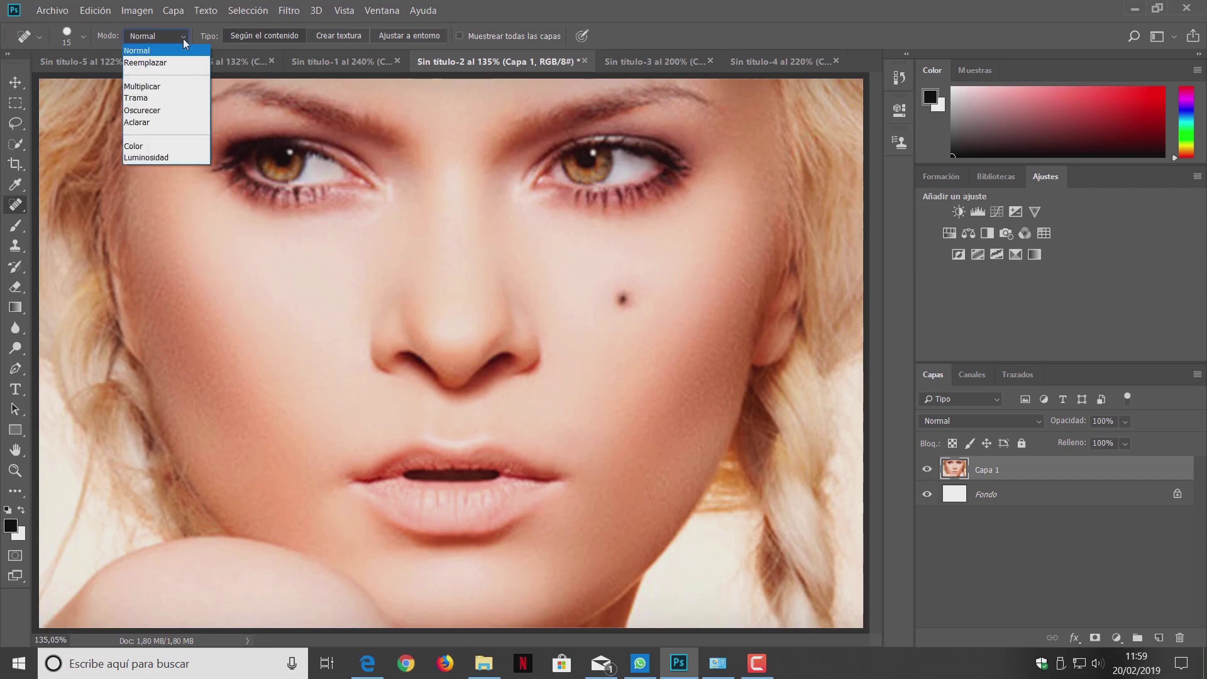
left_click(183, 39)
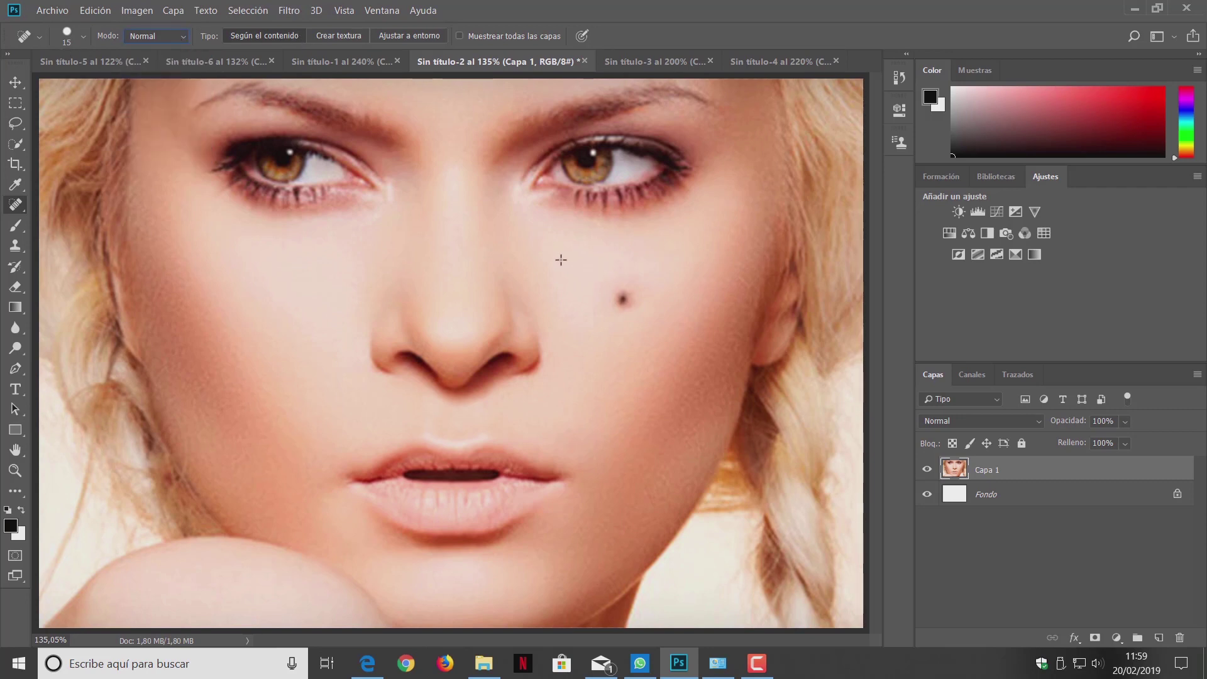
left_click(82, 37)
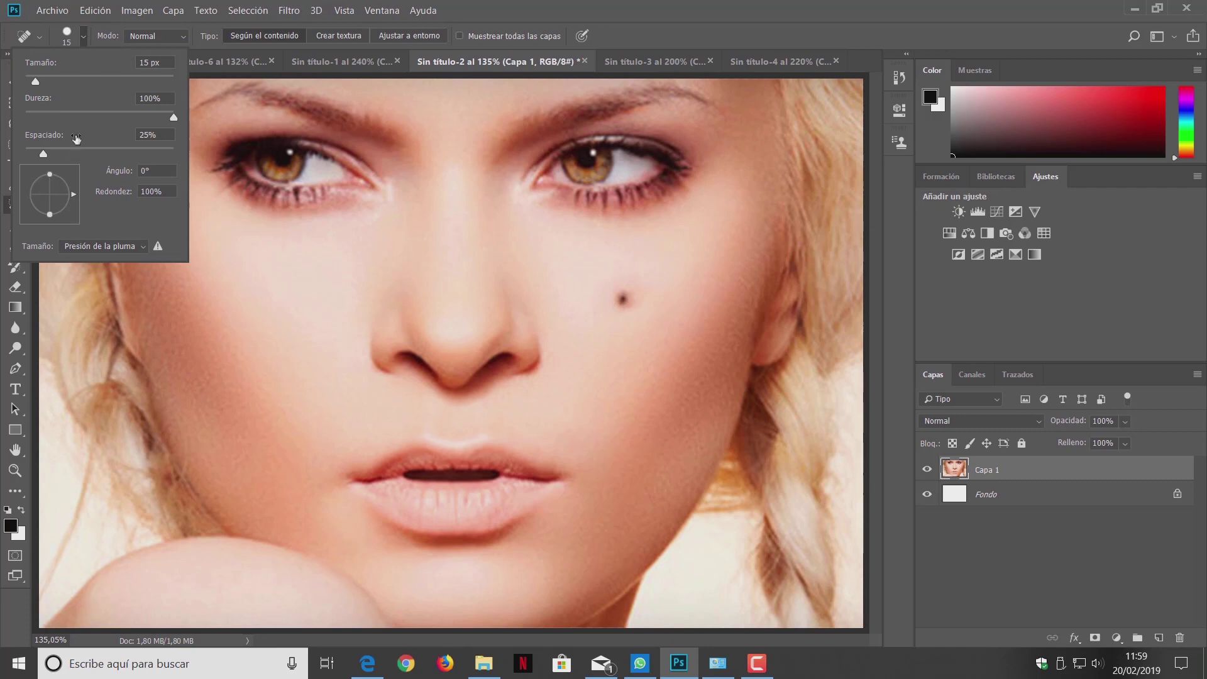
left_click_drag(37, 83, 35, 84)
key("Return")
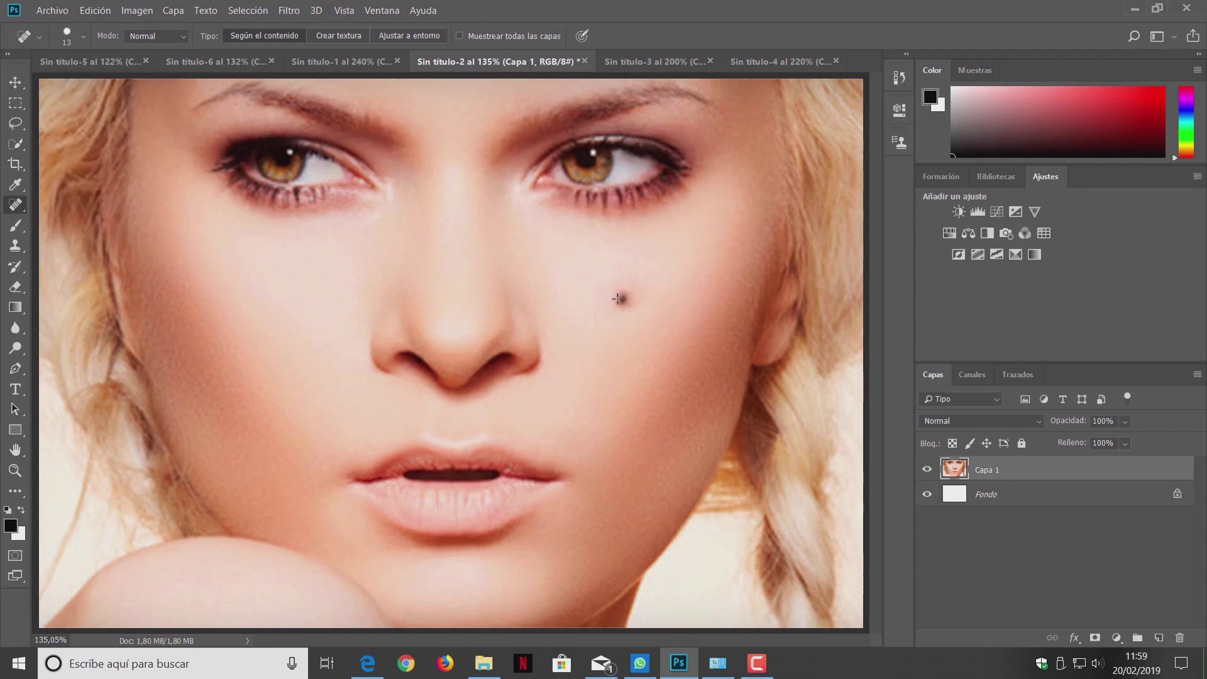
Heal the cheek mole and touch up the skin at the right eyebrow tail
left_click_drag(618, 301, 622, 294)
left_click(622, 308)
mouse_move(695, 98)
left_mouse_down()
mouse_move(717, 105)
mouse_move(697, 94)
left_mouse_up()
left_click(689, 100)
Switch to Sin título-3, zoom to 400% on the chin blemish, and pick the Healing Brush Tool
left_click(638, 63)
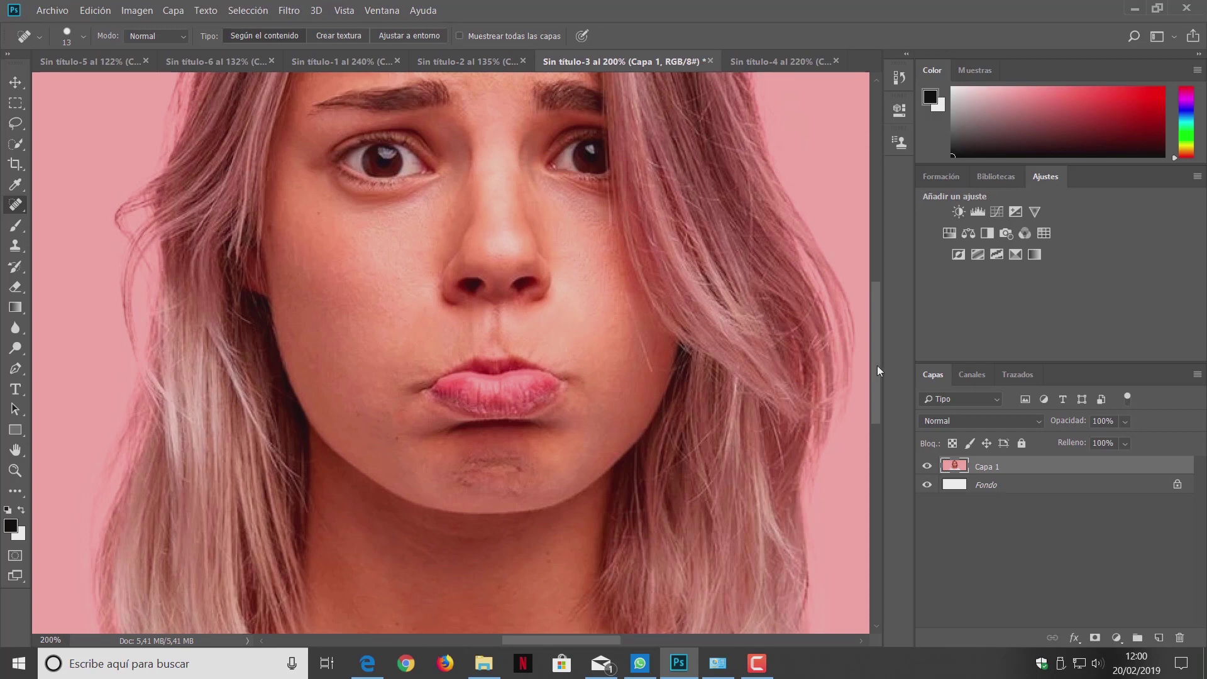
left_click_drag(877, 364, 876, 398)
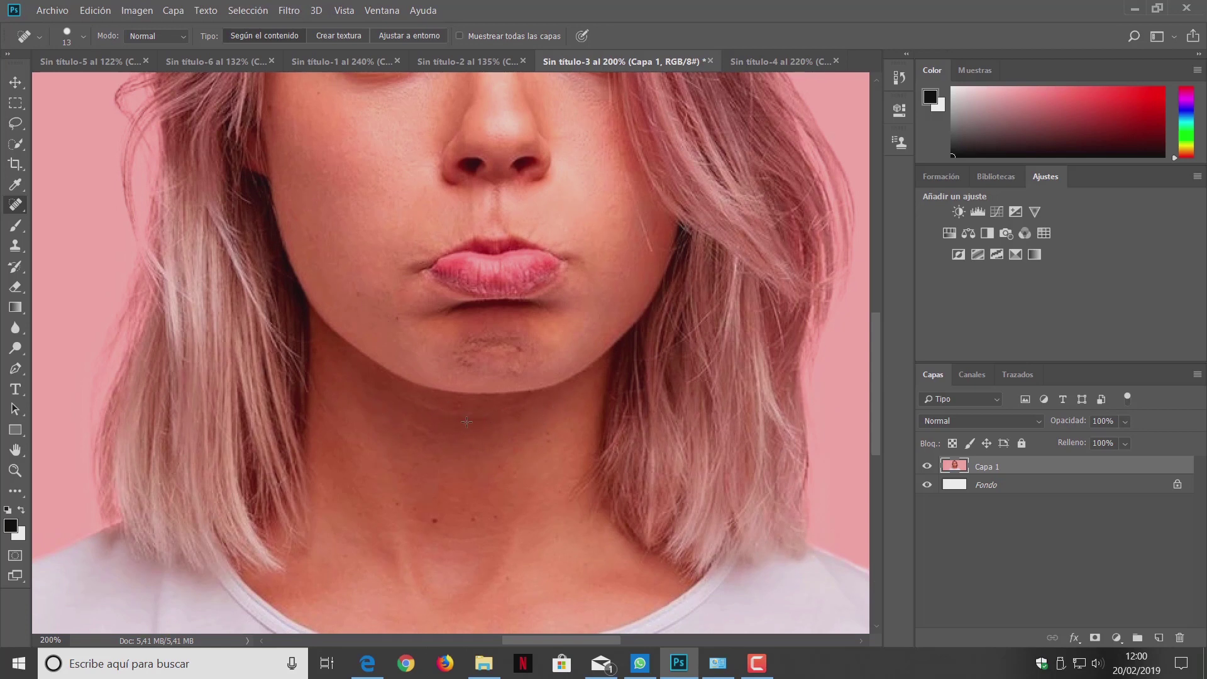
key("ctrl+plus")
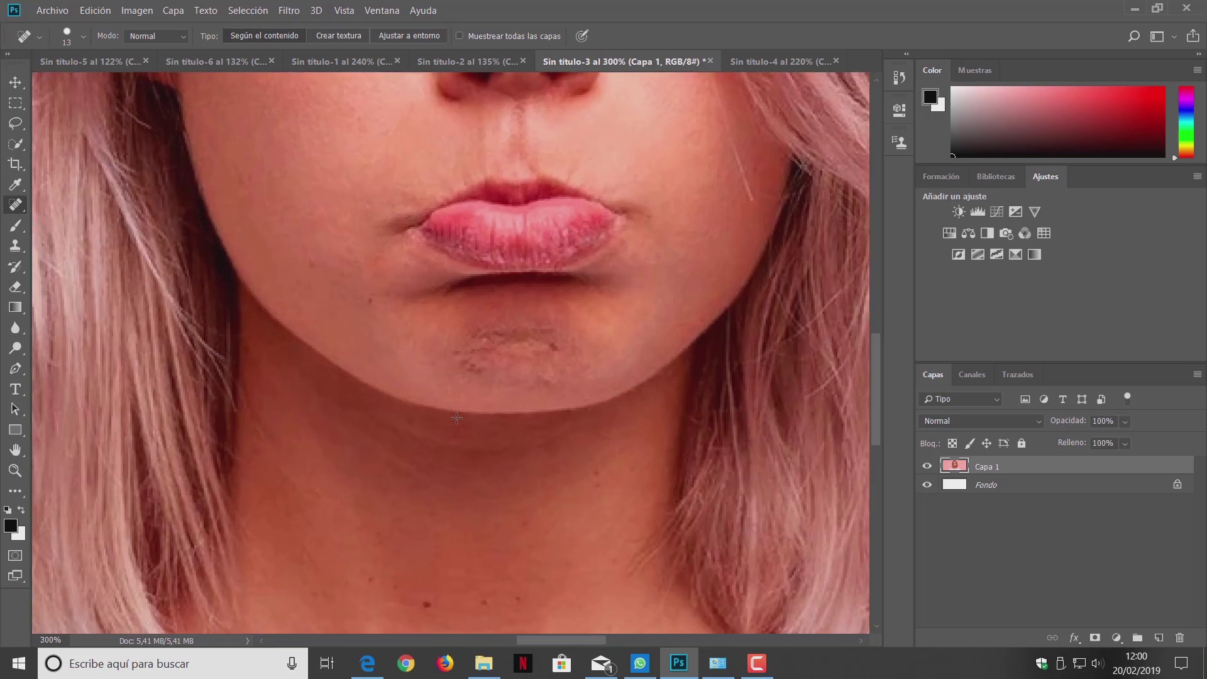
key("ctrl+plus")
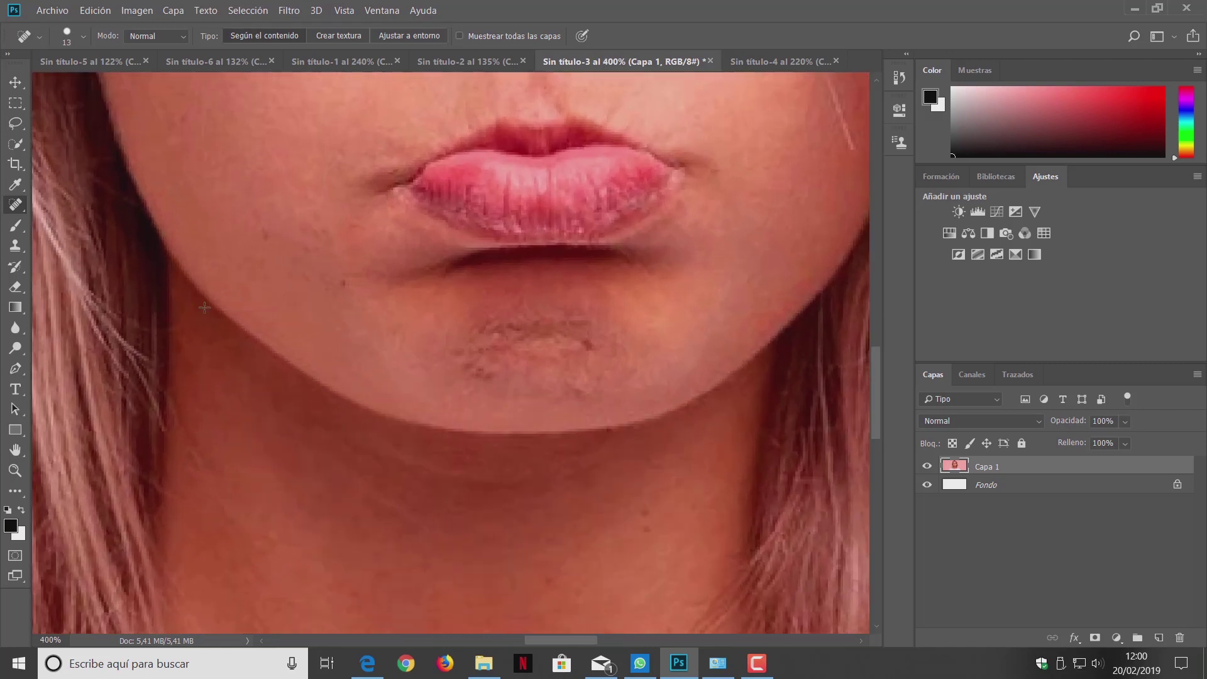
right_click(15, 205)
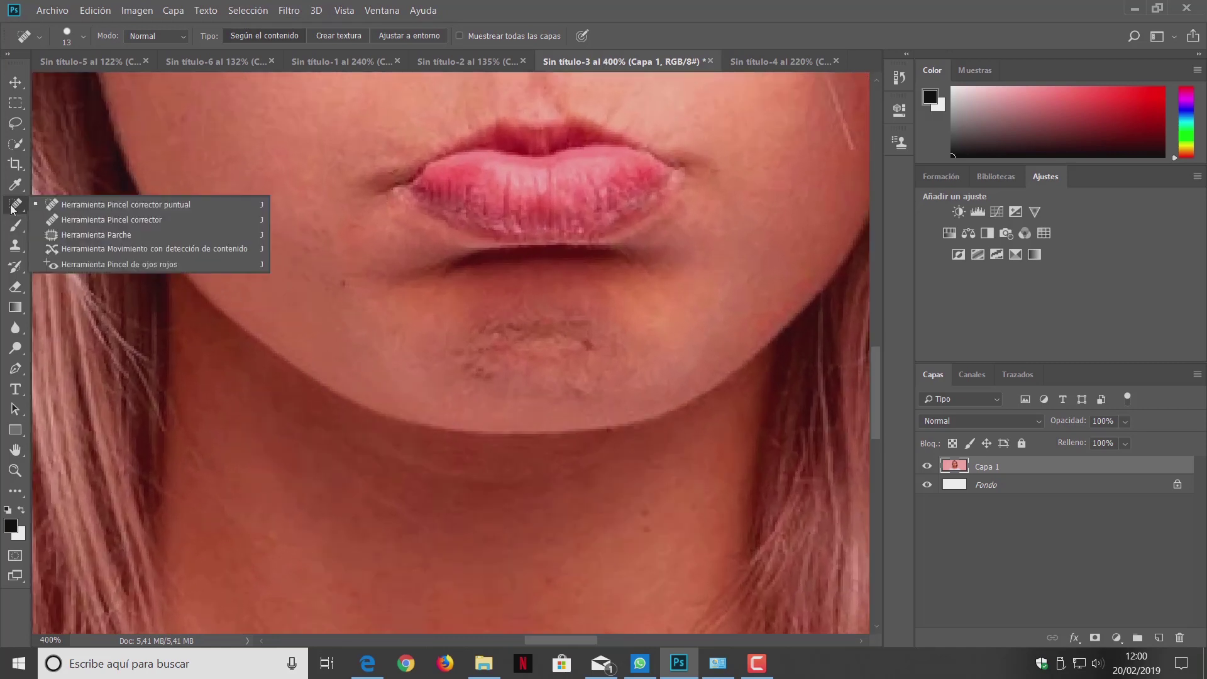
left_click(111, 221)
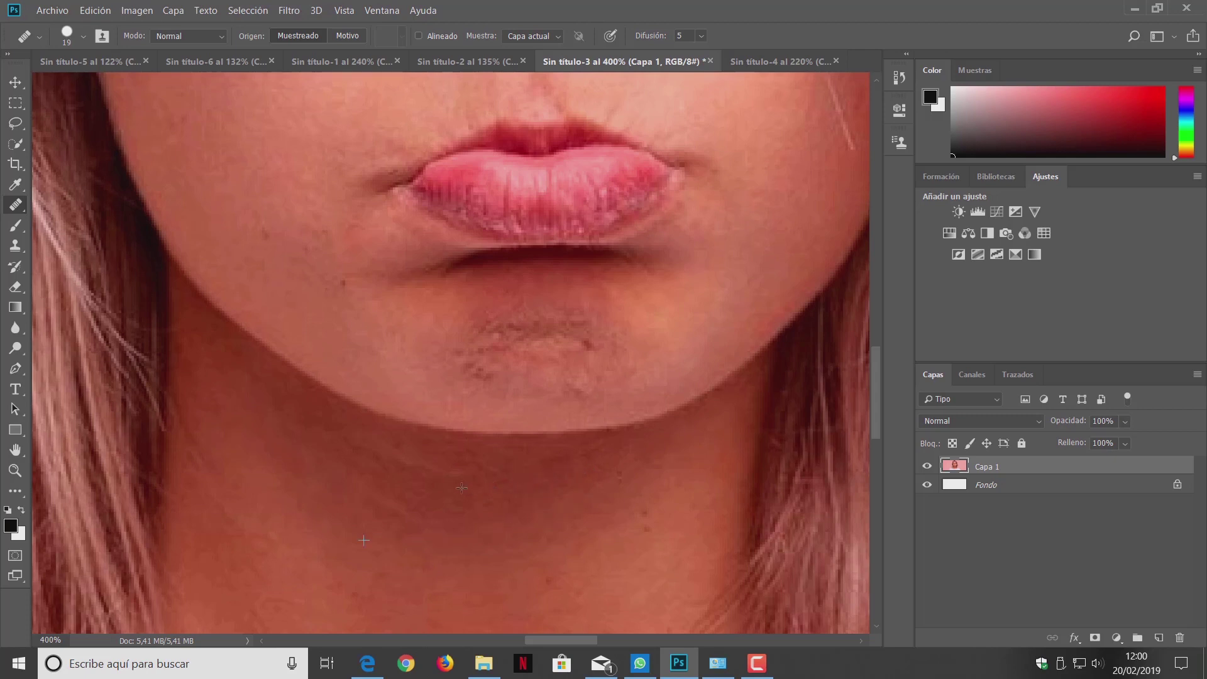
Sample clean neck skin as the source and set the Healing Brush to 12 px
left_click(376, 479)
left_click(82, 36)
left_click_drag(44, 81, 33, 81)
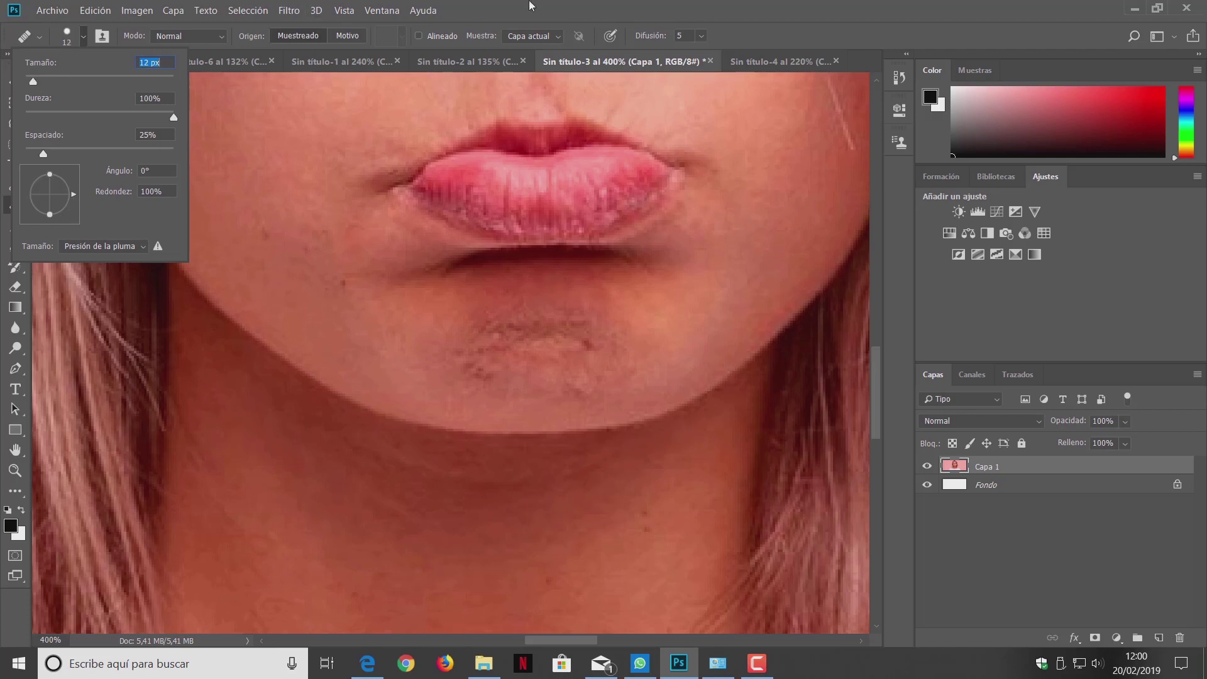
key("Return")
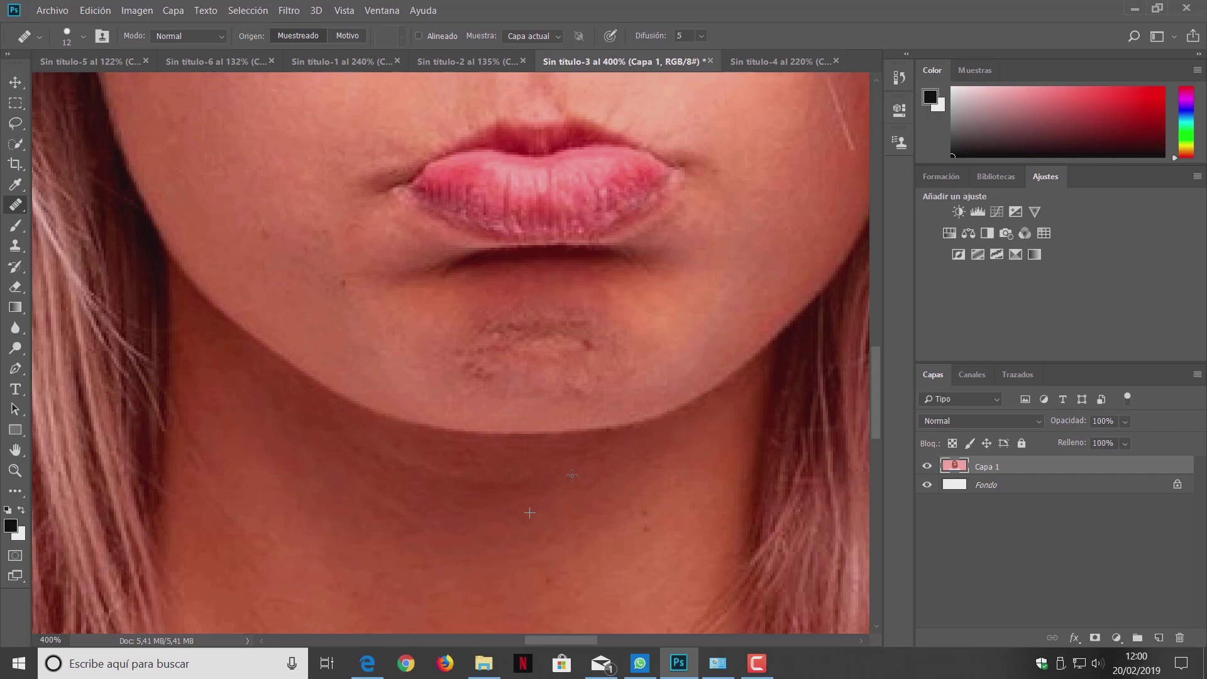
left_click(616, 558)
left_click(707, 560)
left_click(577, 544)
Heal the chin blemish with several dabs, then fit the view and zoom back to 200%
left_click(606, 323)
left_click(641, 331)
left_click(564, 326)
left_click(514, 342)
left_click(666, 307)
key("ctrl+0")
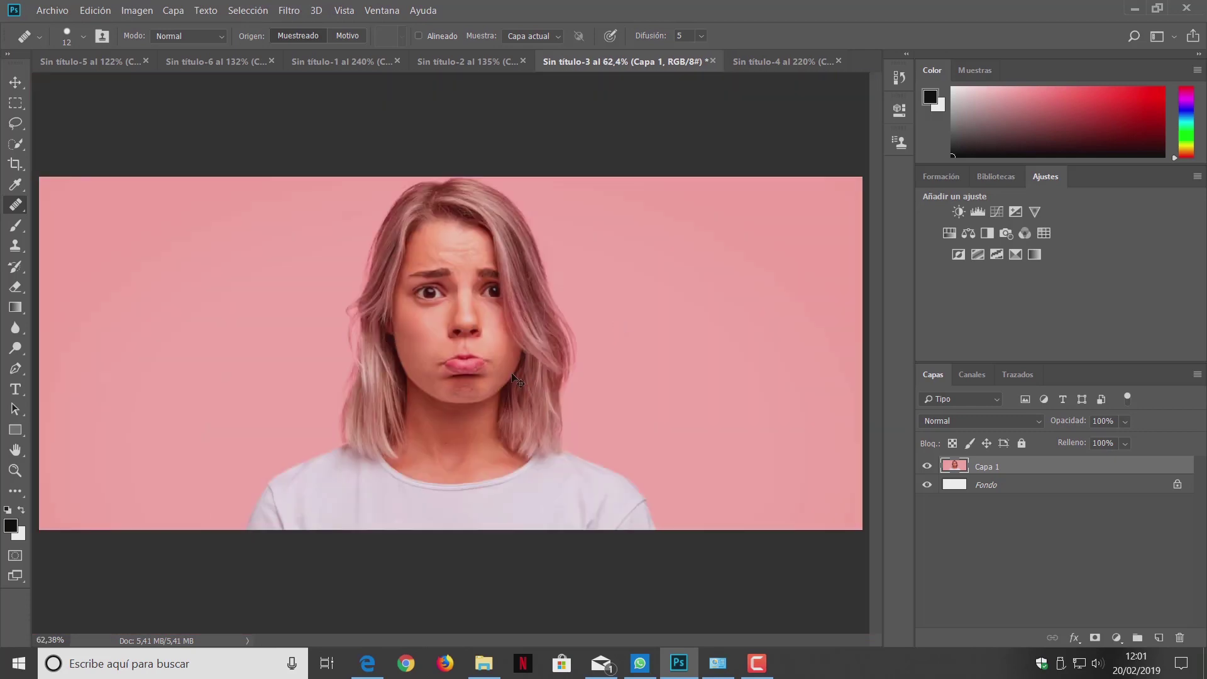
key("ctrl+plus")
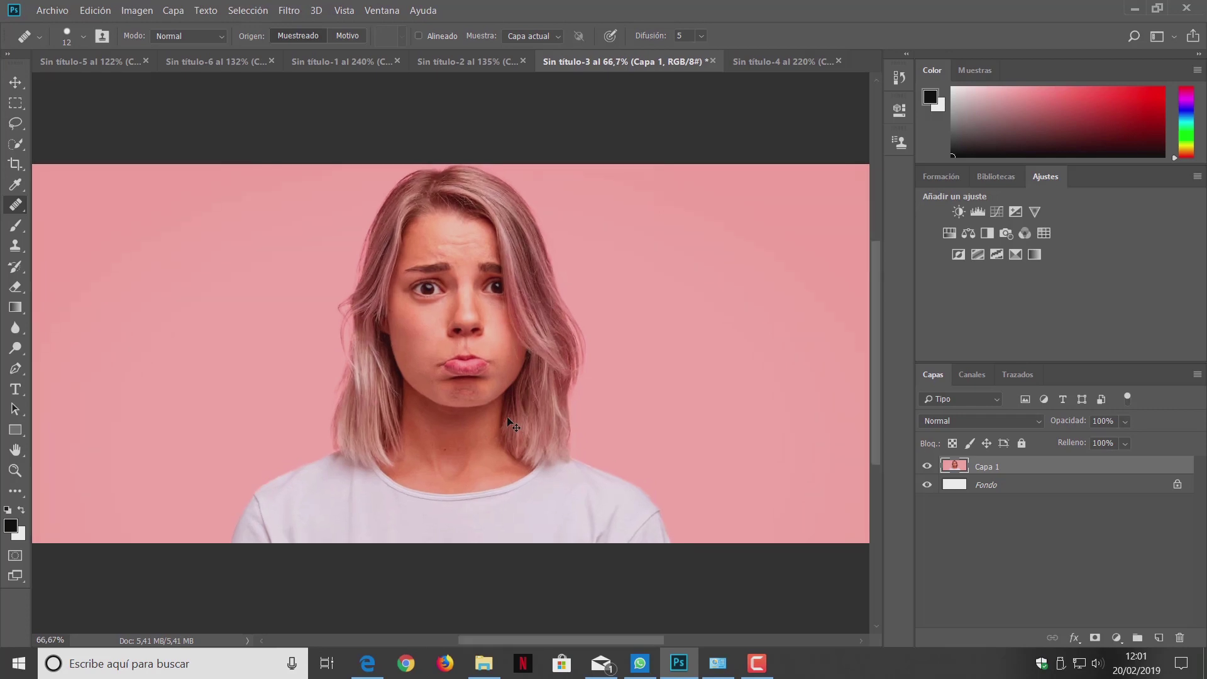
key("ctrl+plus")
key("ctrl+plus")
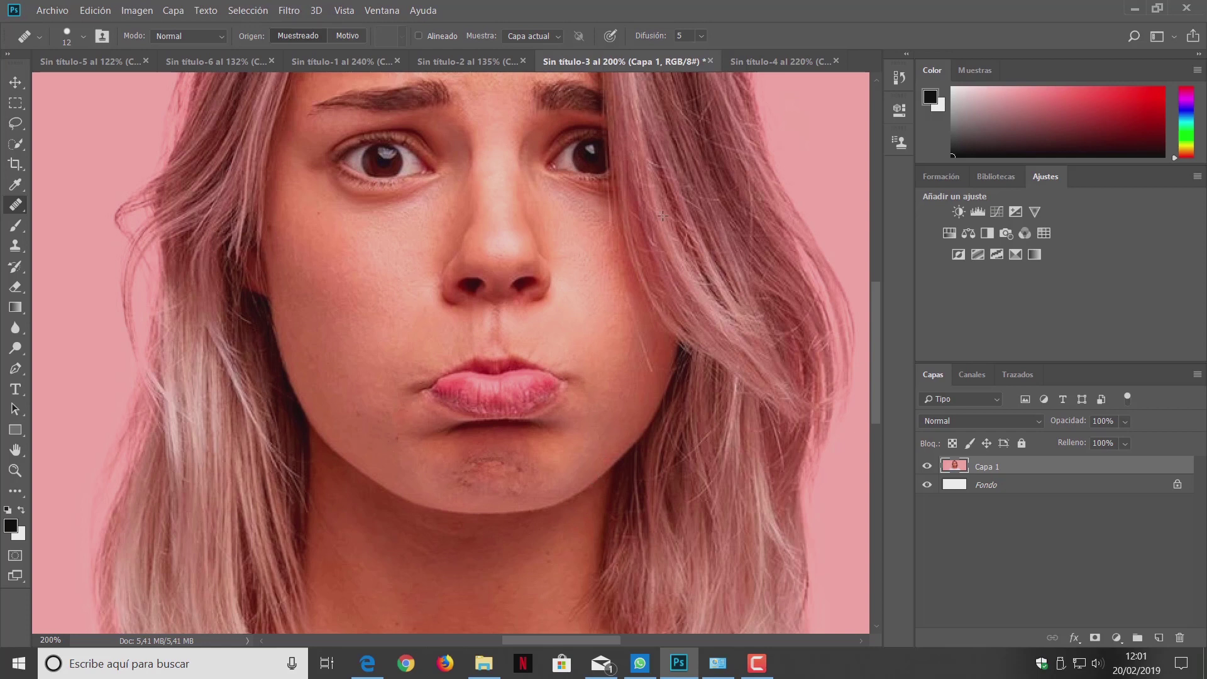
Switch to the Sin título-4 beach photo and choose the Patch Tool
left_click(766, 61)
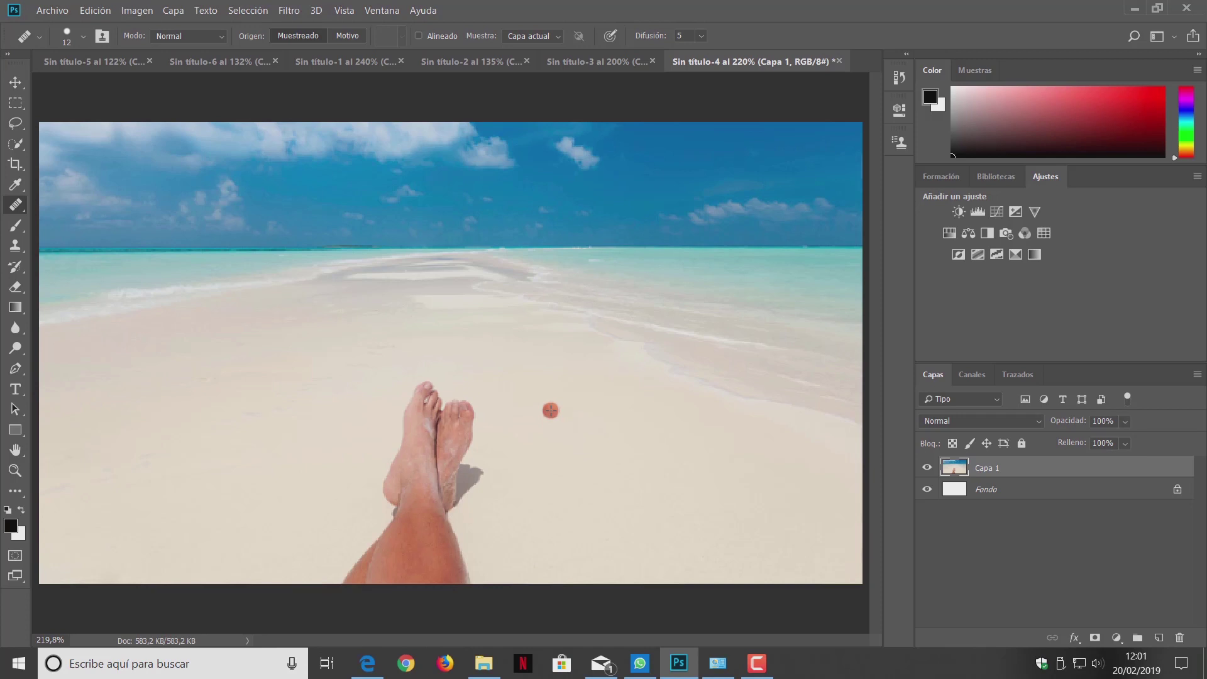
left_click(426, 417)
right_click(17, 214)
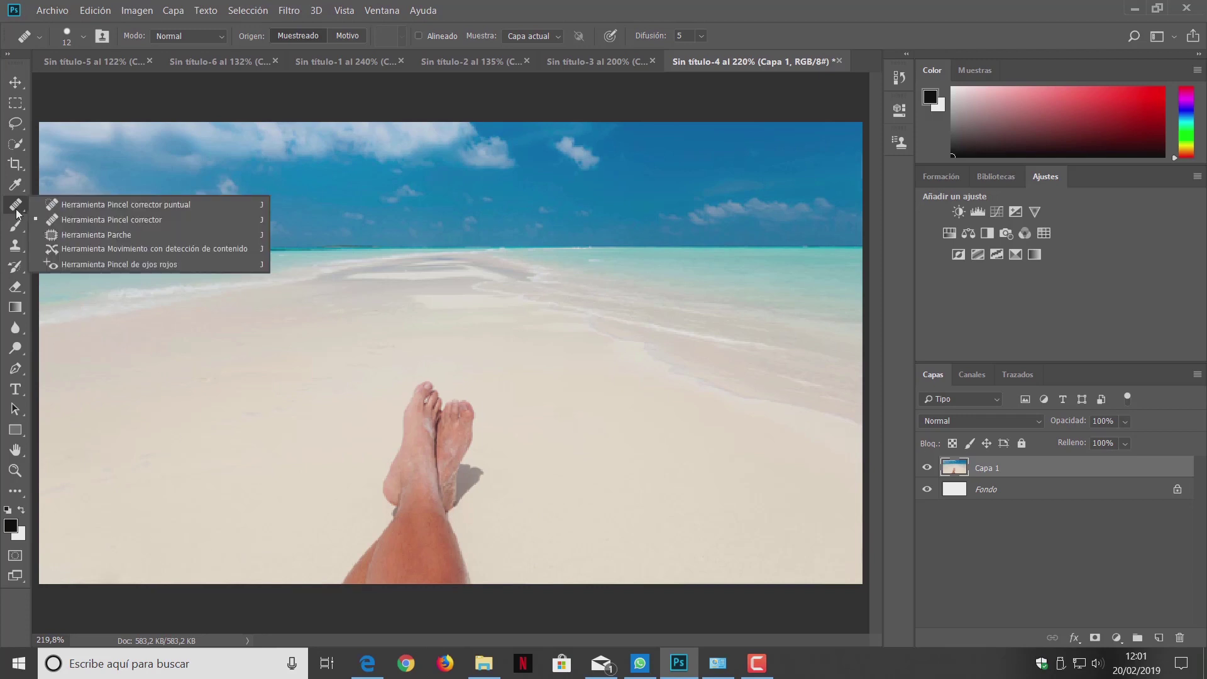
left_click(82, 237)
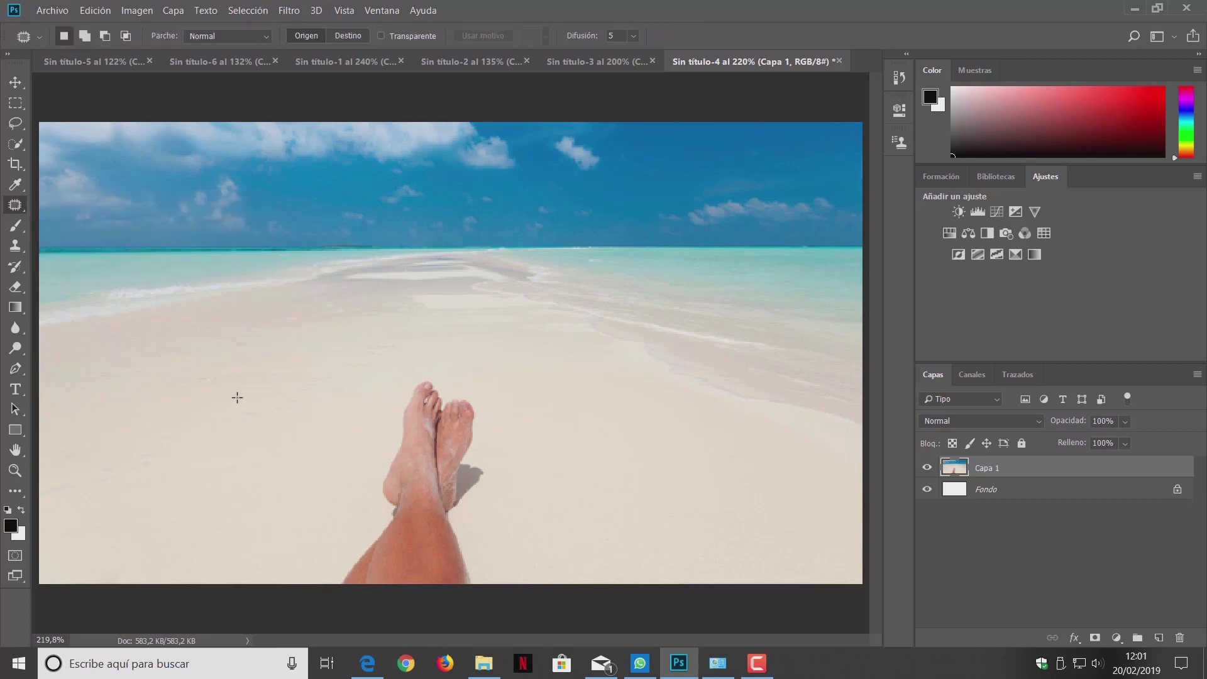
Outline the legs, patch them with nearby clean sand, and deselect
mouse_move(307, 574)
left_mouse_down()
mouse_move(343, 534)
mouse_move(406, 377)
mouse_move(486, 395)
mouse_move(504, 459)
mouse_move(487, 588)
left_mouse_up()
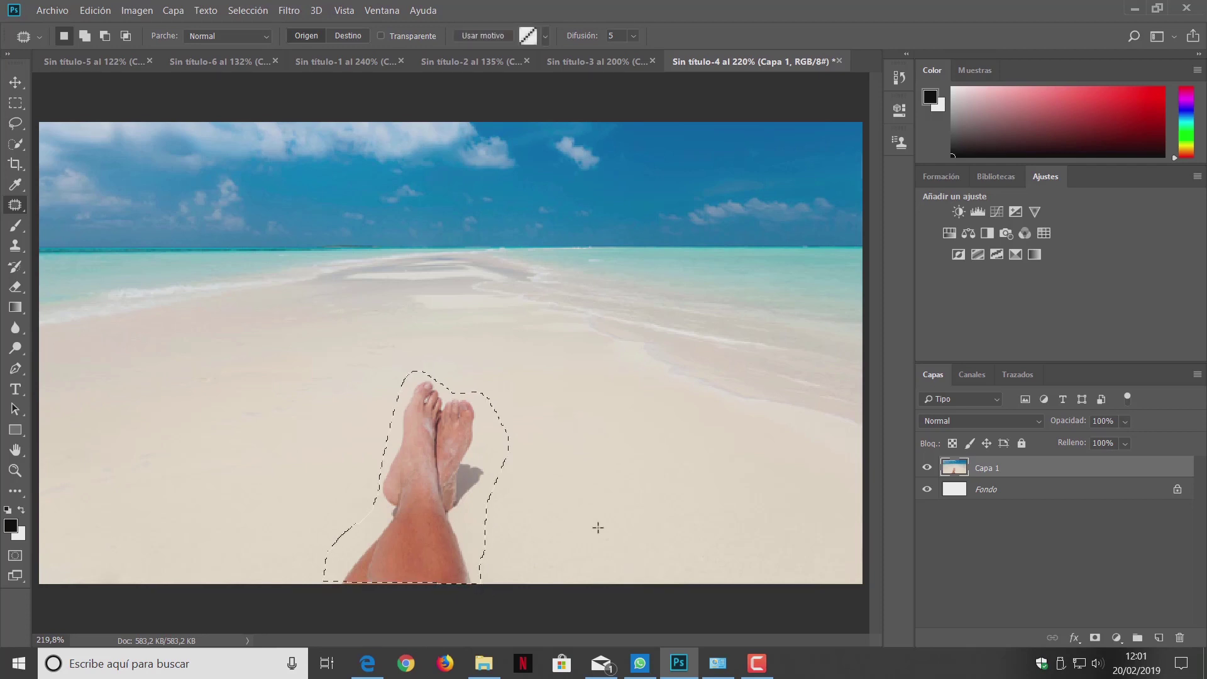
mouse_move(439, 417)
left_mouse_down()
mouse_move(458, 434)
mouse_move(619, 434)
left_mouse_up()
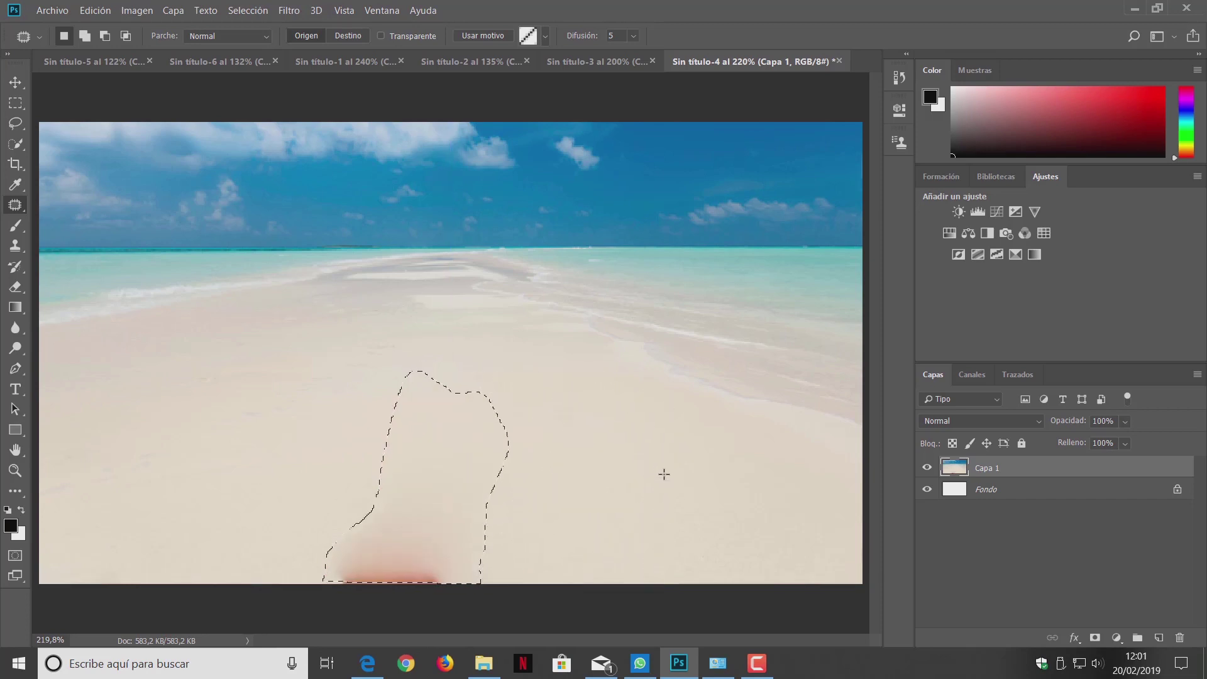
left_click_drag(432, 499, 603, 503)
mouse_move(497, 452)
left_mouse_down()
mouse_move(212, 454)
mouse_move(264, 449)
left_mouse_up()
left_click(295, 423)
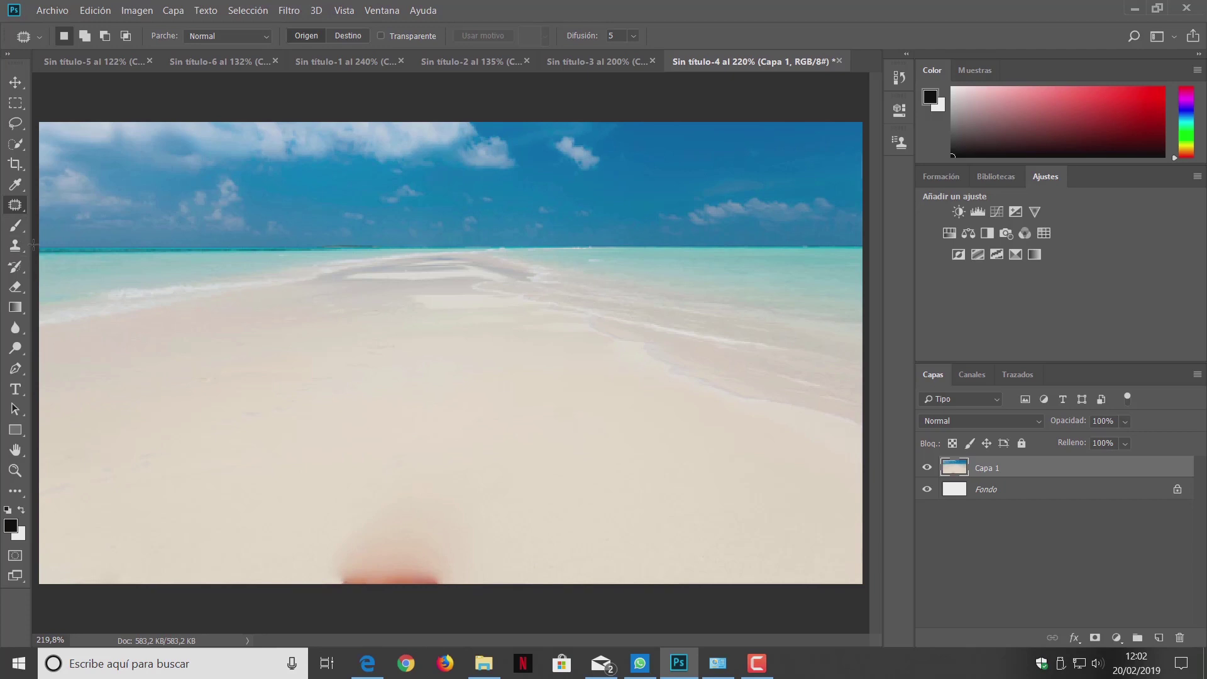
Select the Spot Healing Brush Tool and dismiss the warning with Continuar
right_click(17, 207)
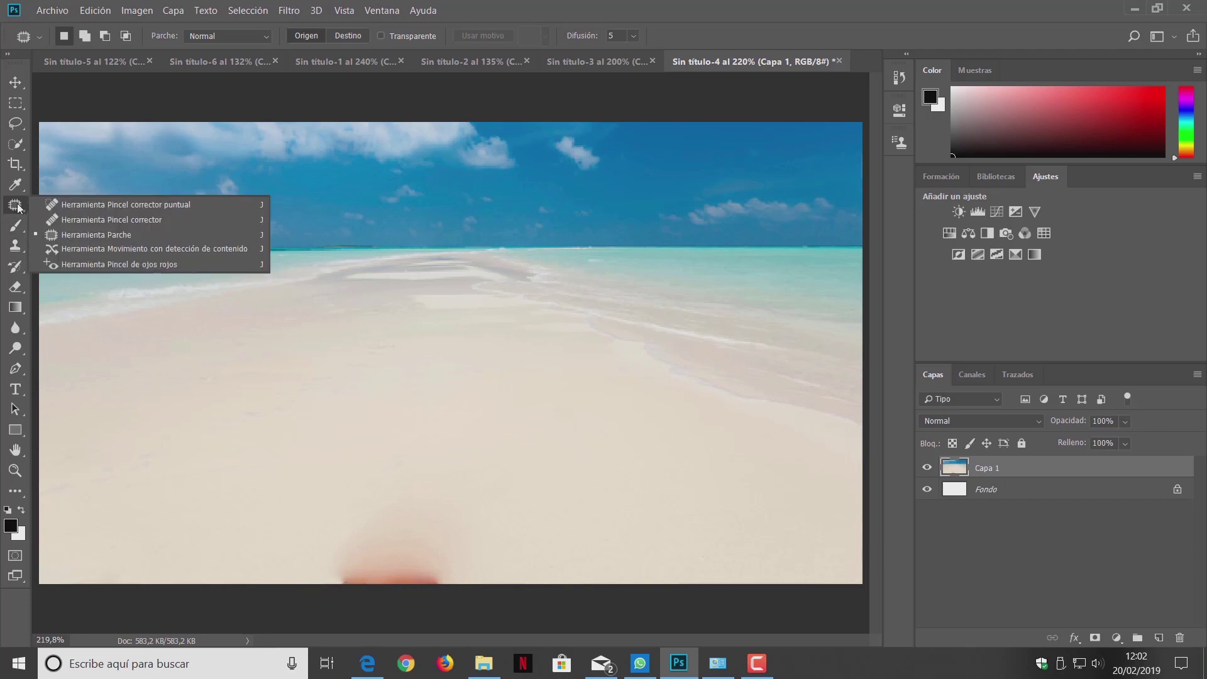
left_click(120, 205)
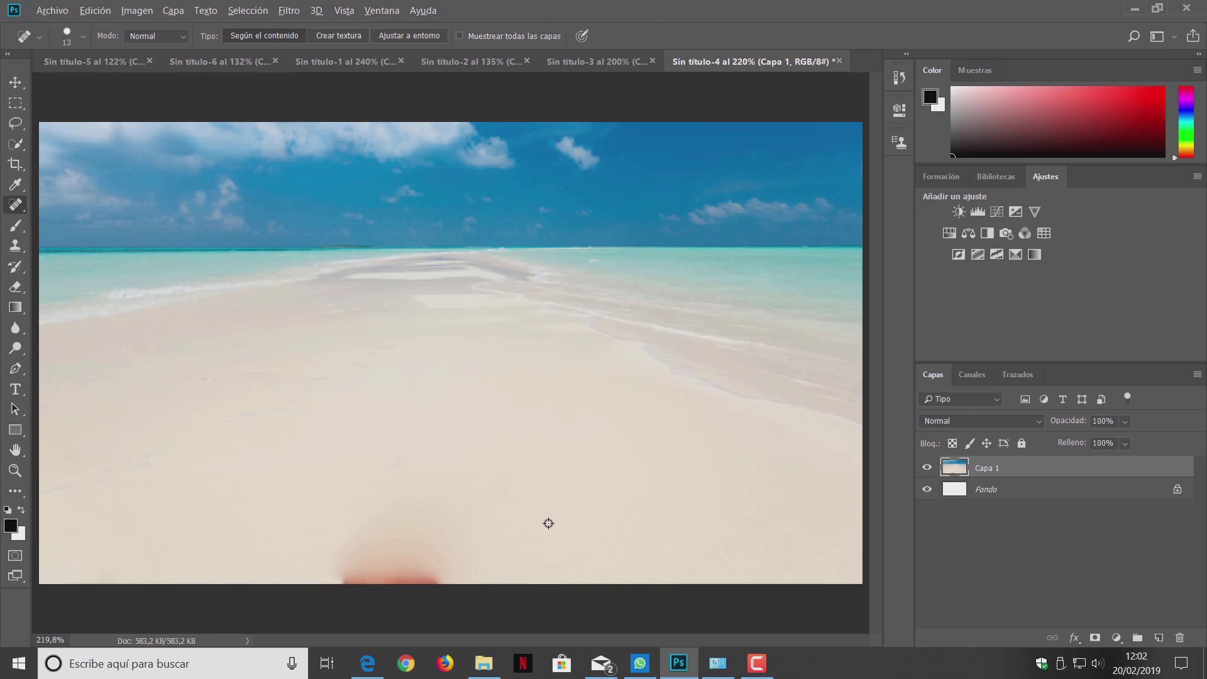
right_click(16, 205)
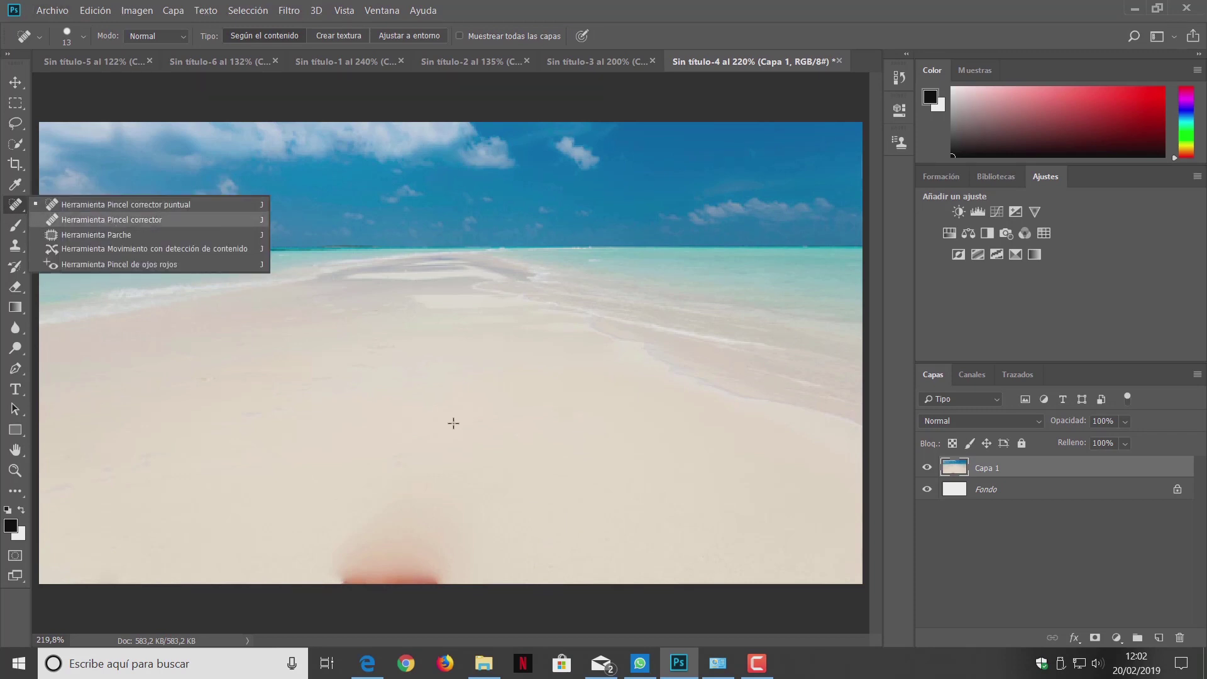
left_click(564, 536, "alt")
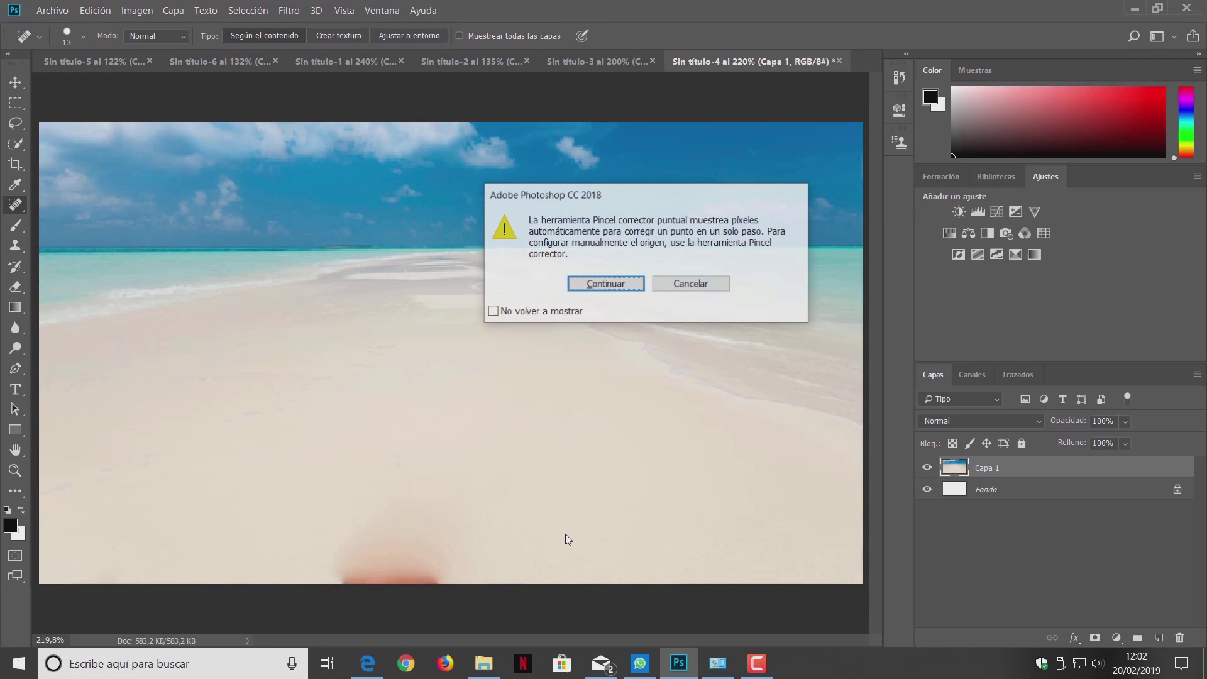
left_click(606, 288)
Paint five healing strokes over the orange smudge at the bottom edge
left_click_drag(349, 550, 415, 520)
mouse_move(382, 574)
left_mouse_down()
mouse_move(424, 550)
mouse_move(452, 569)
left_mouse_up()
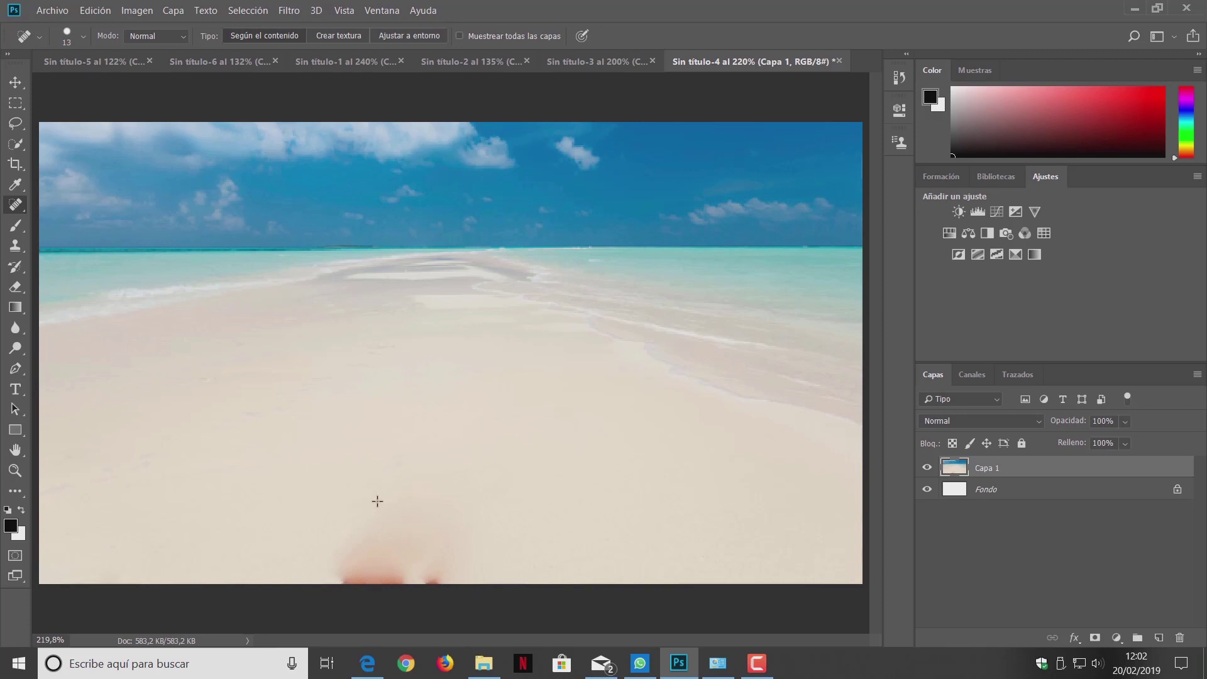
left_click_drag(377, 501, 424, 576)
left_click_drag(342, 578, 444, 577)
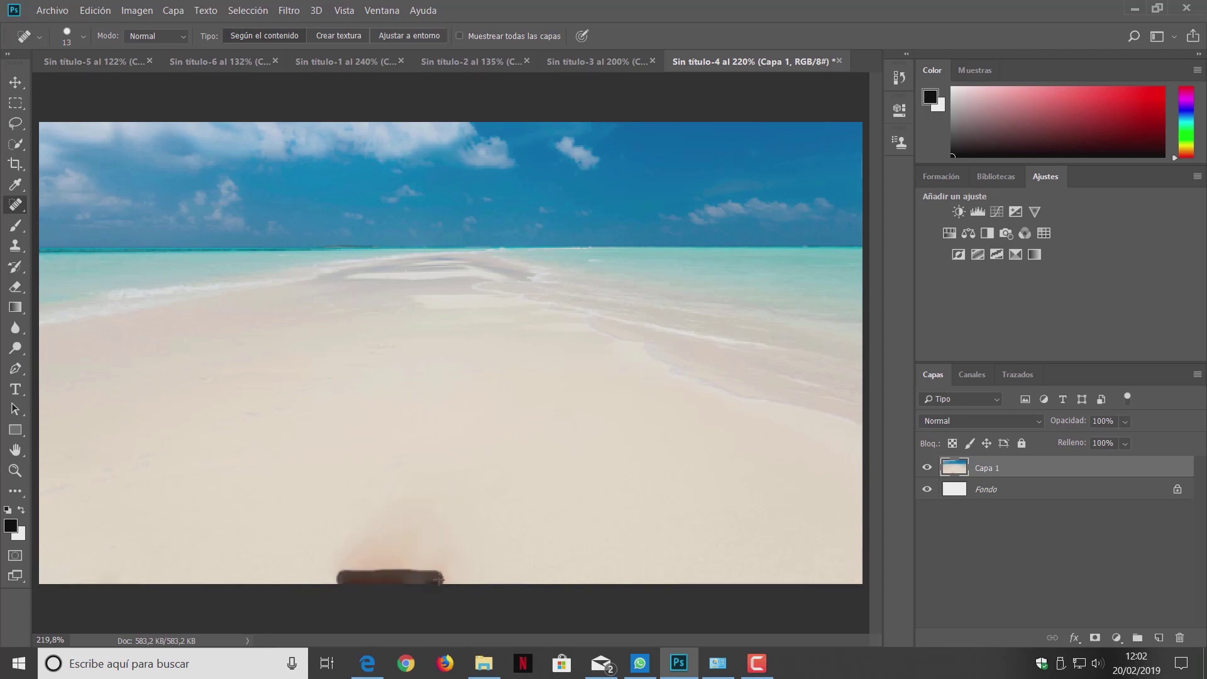
left_click_drag(352, 553, 440, 511)
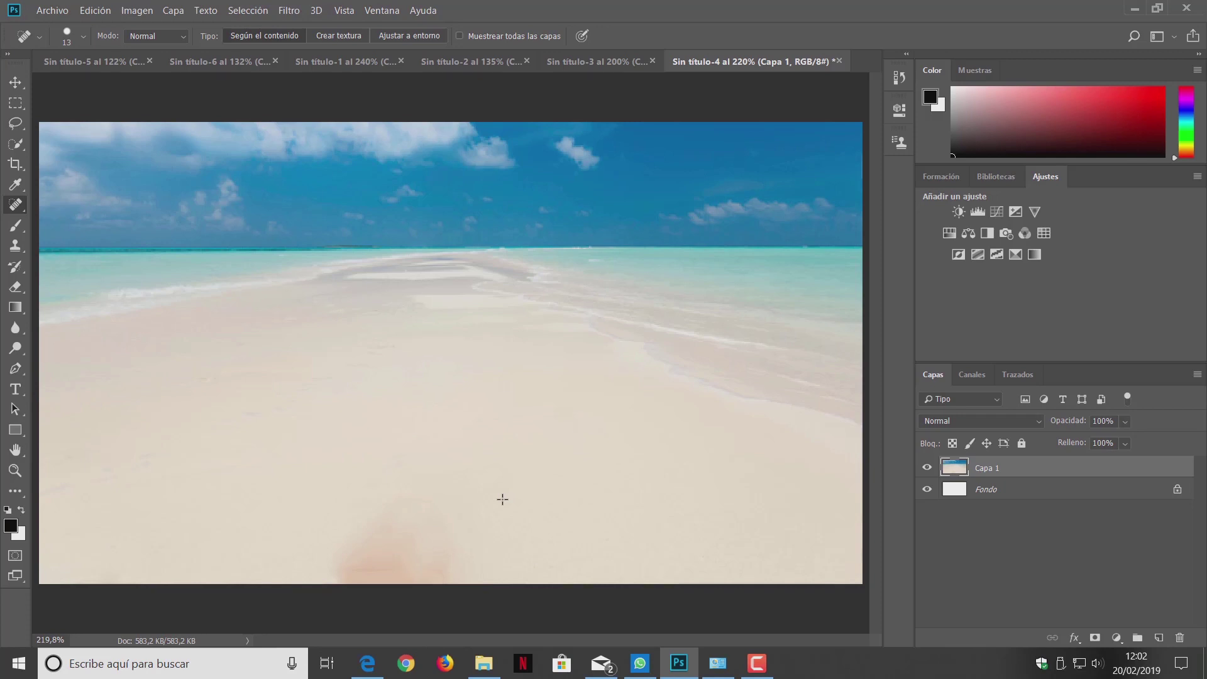
Minimize Photoshop so the channel's closing end card with logos plays
left_click(1134, 9)
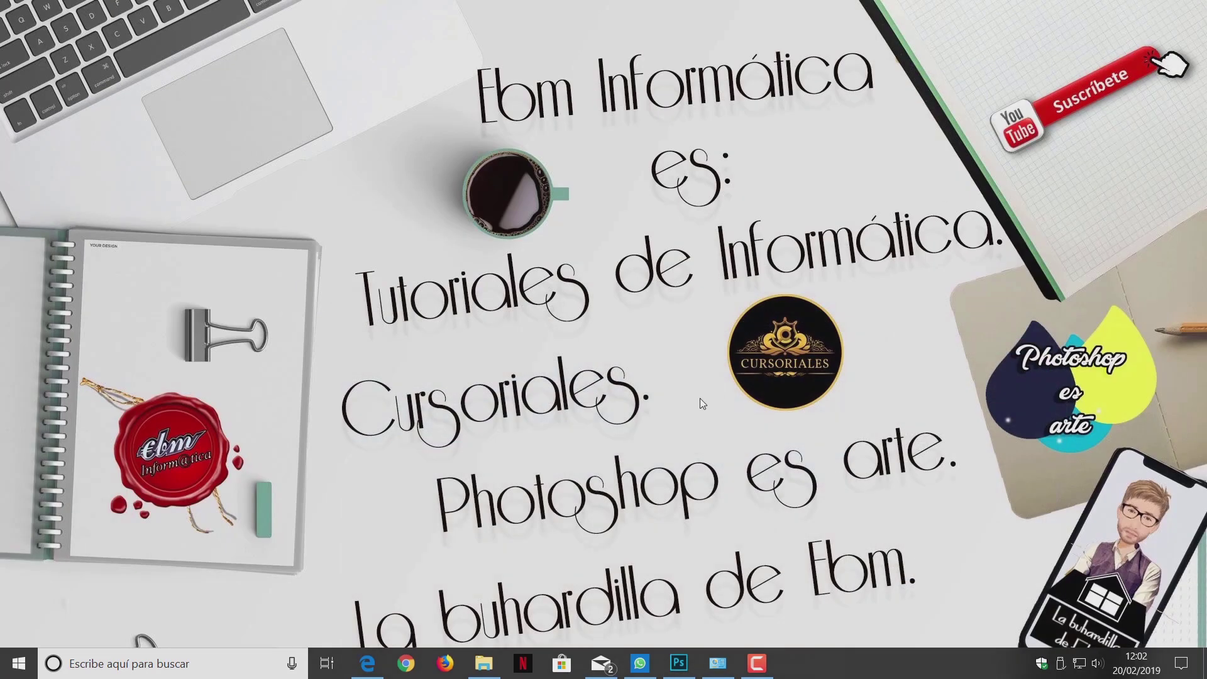